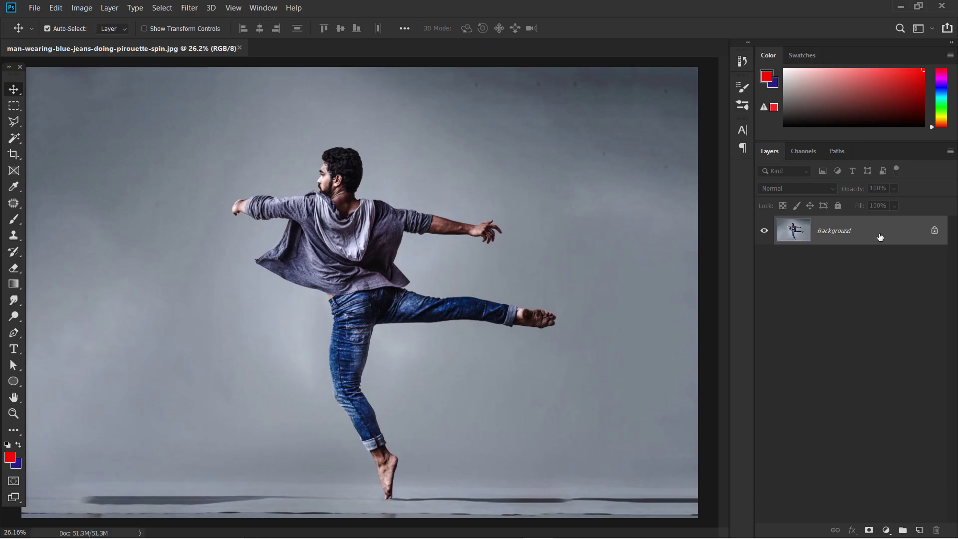
Duplicate the Background dancer photo into a new Layer 1.
{"action": "key", "text": "ctrl+j"}
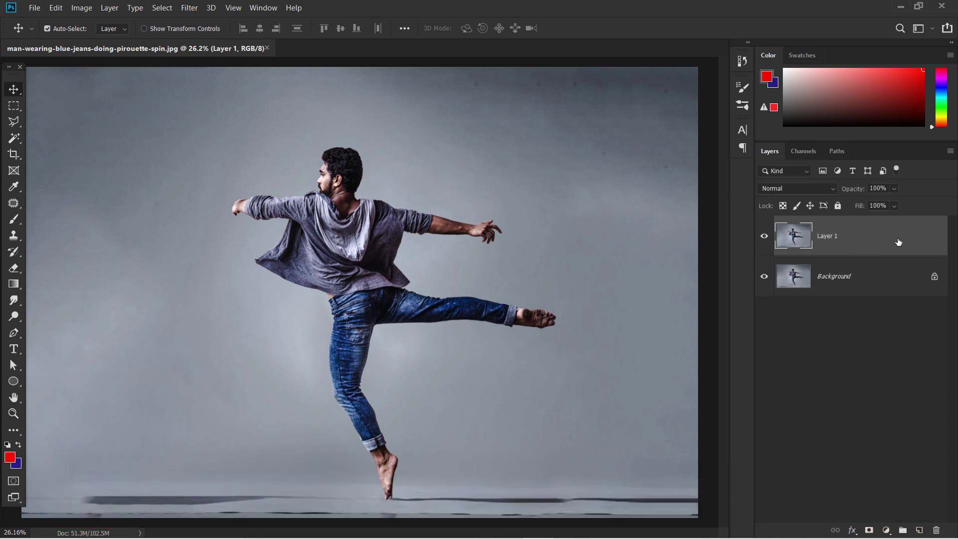
Add a Gradient Fill layer using the black-to-transparent gradient preset.
{"action": "left_click", "coordinate": [887, 529]}
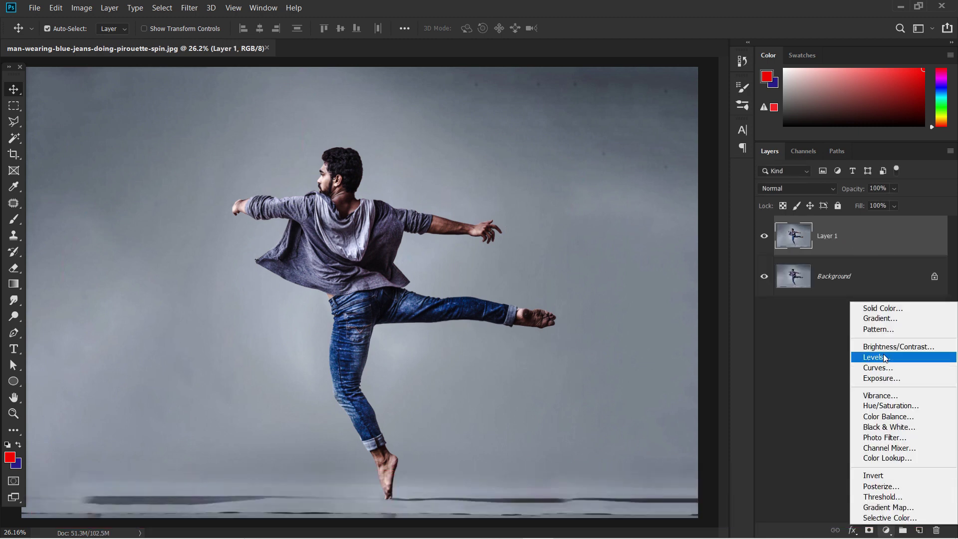
{"action": "left_click", "coordinate": [870, 320]}
{"action": "left_click", "coordinate": [699, 221]}
{"action": "scroll", "coordinate": [830, 160], "scroll_direction": "down", "scroll_amount": 3}
{"action": "scroll", "coordinate": [831, 160], "scroll_direction": "down", "scroll_amount": 3}
{"action": "left_click", "coordinate": [788, 174]}
{"action": "left_click", "coordinate": [633, 287]}
{"action": "left_click", "coordinate": [871, 85]}
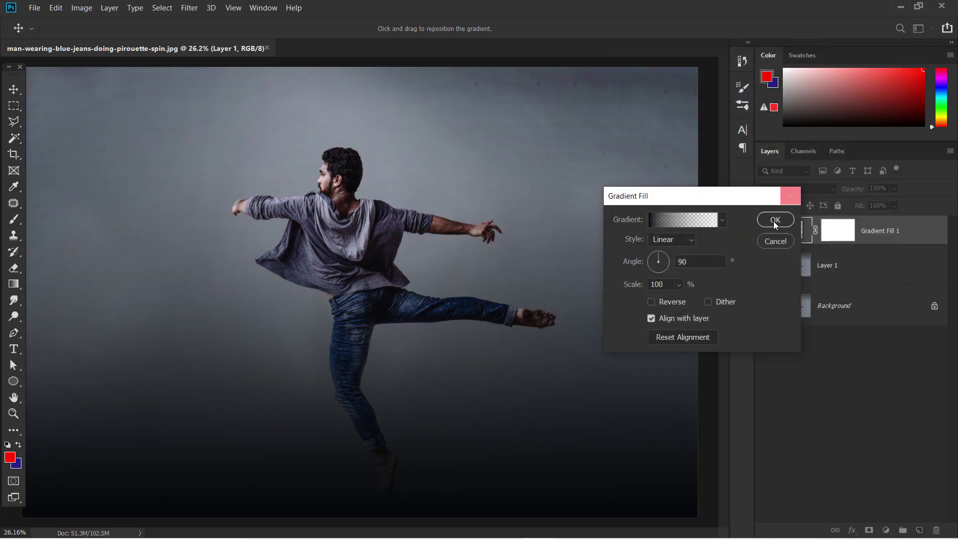
Make the gradient Radial and reversed, shifting its bright centre up and right.
{"action": "left_click", "coordinate": [671, 239]}
{"action": "left_click", "coordinate": [665, 263]}
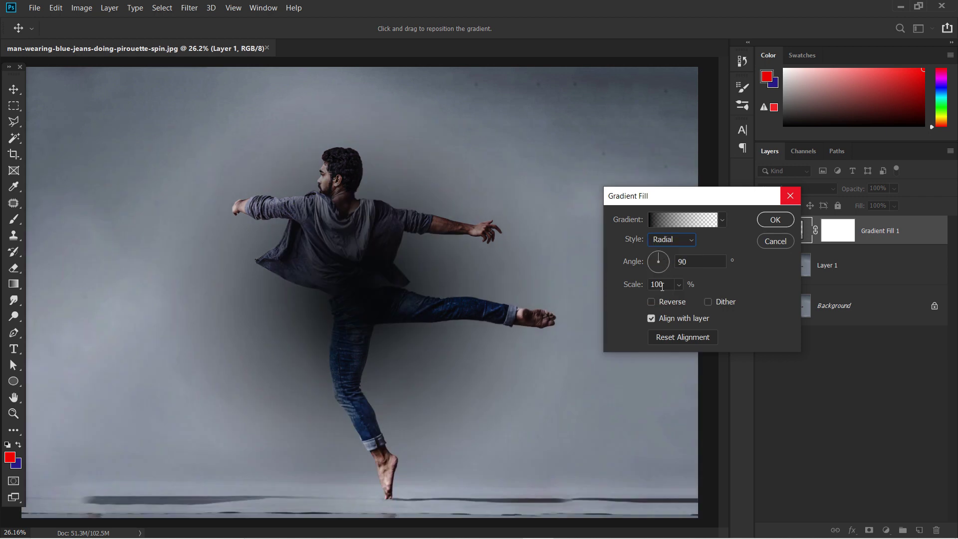
{"action": "left_click", "coordinate": [651, 301]}
{"action": "mouse_move", "coordinate": [419, 384]}
{"action": "left_mouse_down"}
{"action": "mouse_move", "coordinate": [453, 356]}
{"action": "mouse_move", "coordinate": [395, 286]}
{"action": "mouse_move", "coordinate": [410, 313]}
{"action": "left_mouse_up"}
{"action": "left_click", "coordinate": [774, 219]}
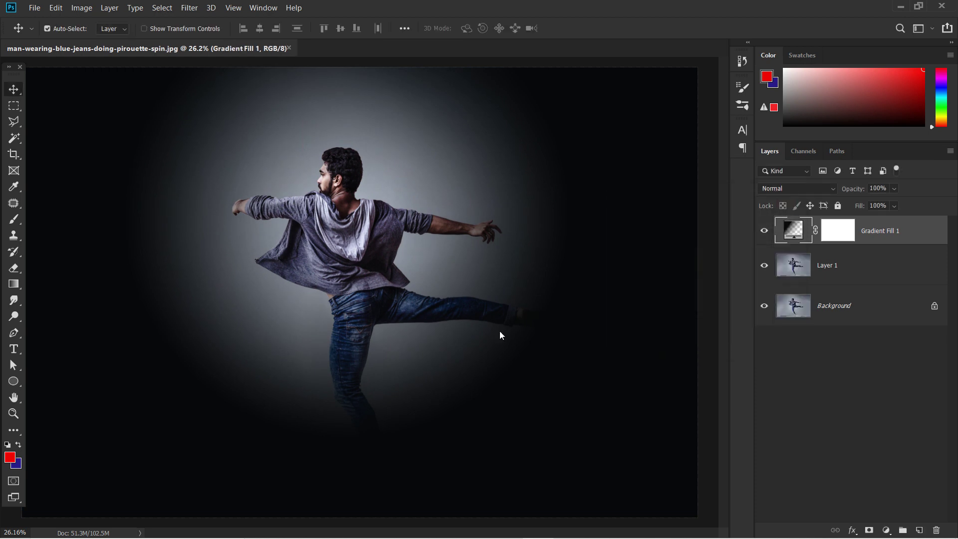
Set the gradient fill layer to Soft Light and duplicate it.
{"action": "left_click", "coordinate": [835, 194]}
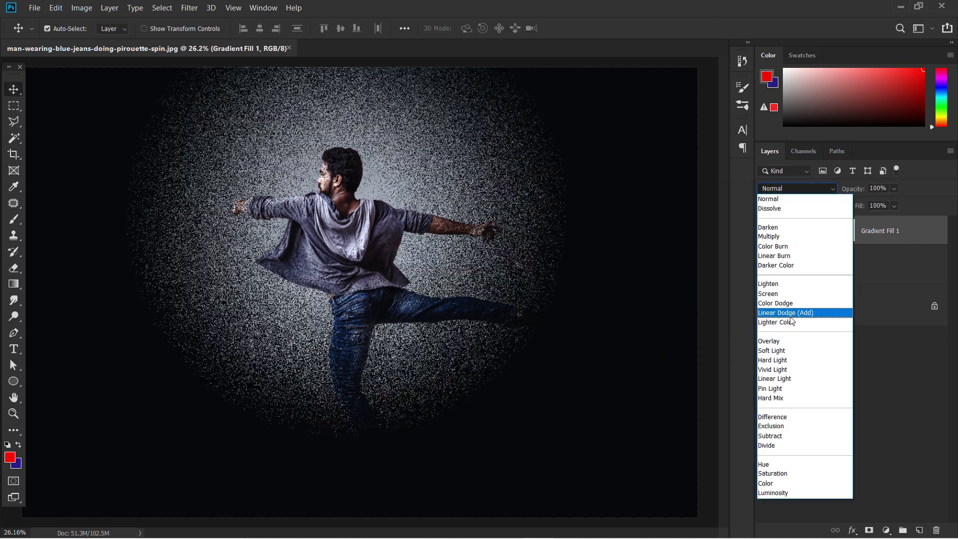
{"action": "left_click", "coordinate": [780, 351]}
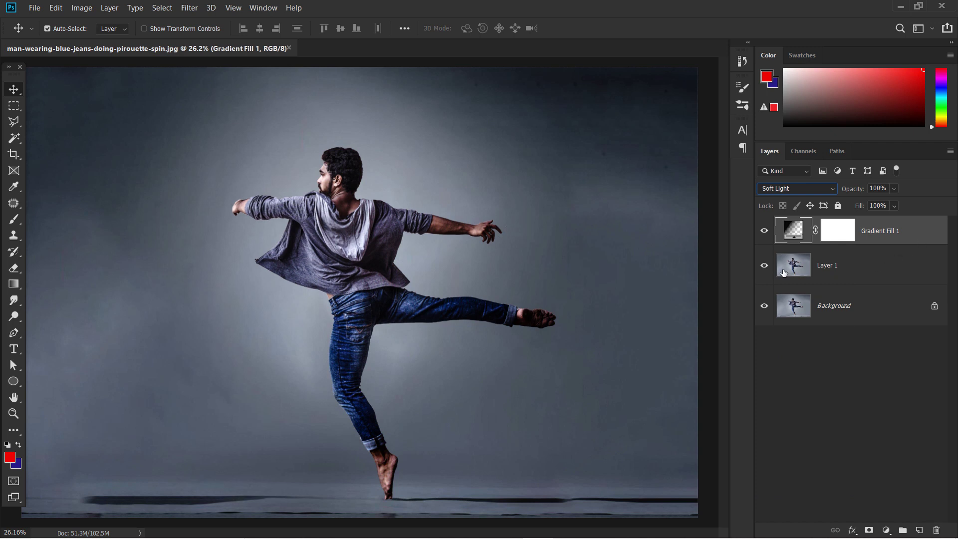
{"action": "key", "text": "ctrl+j"}
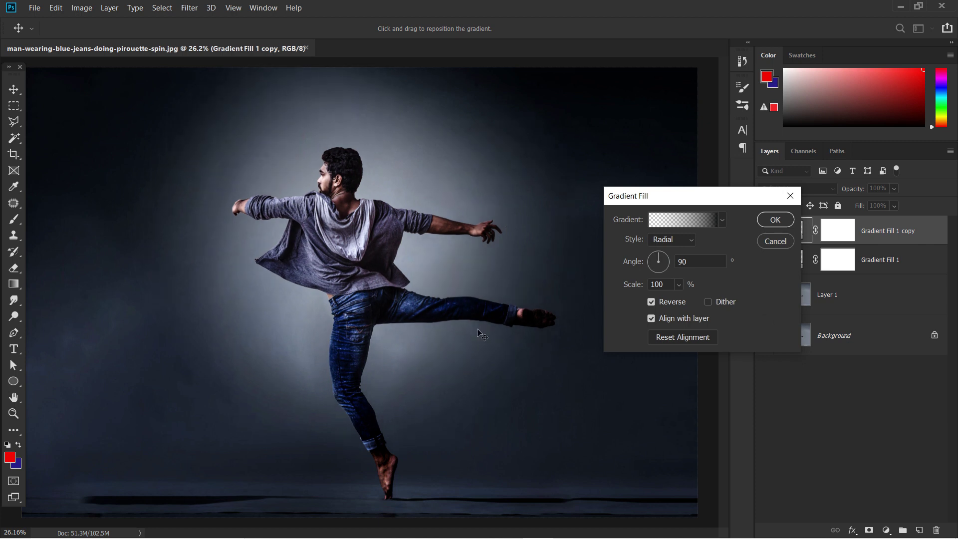
{"action": "left_click", "coordinate": [775, 220]}
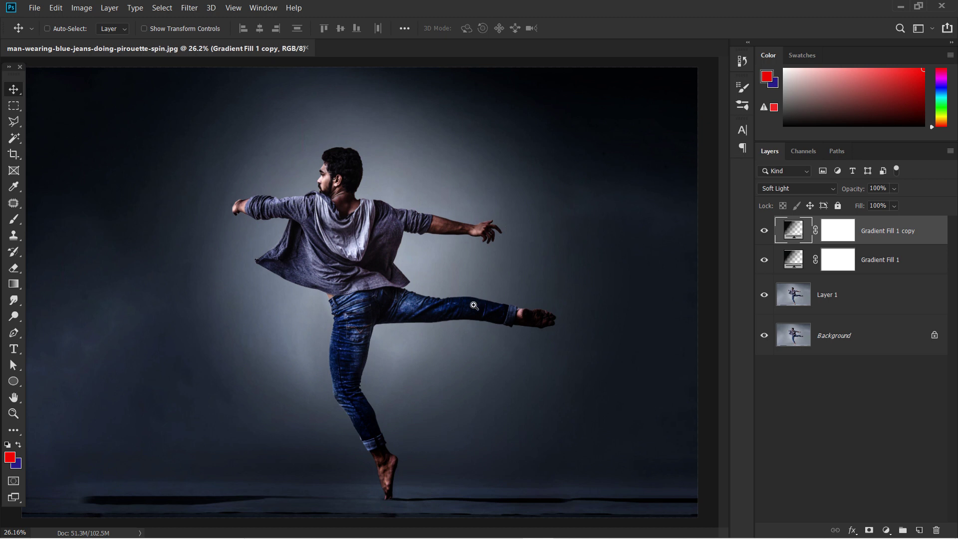
{"action": "left_click_drag", "start_coordinate": [474, 305], "coordinate": [391, 189]}
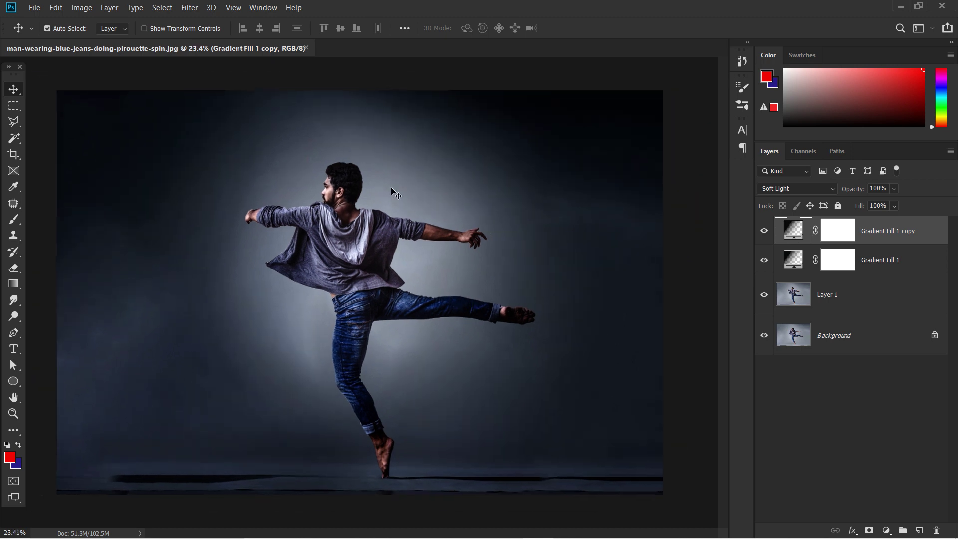
Add a new layer and draw an ellipse around the dancer's outstretched arms.
{"action": "left_click", "coordinate": [919, 531]}
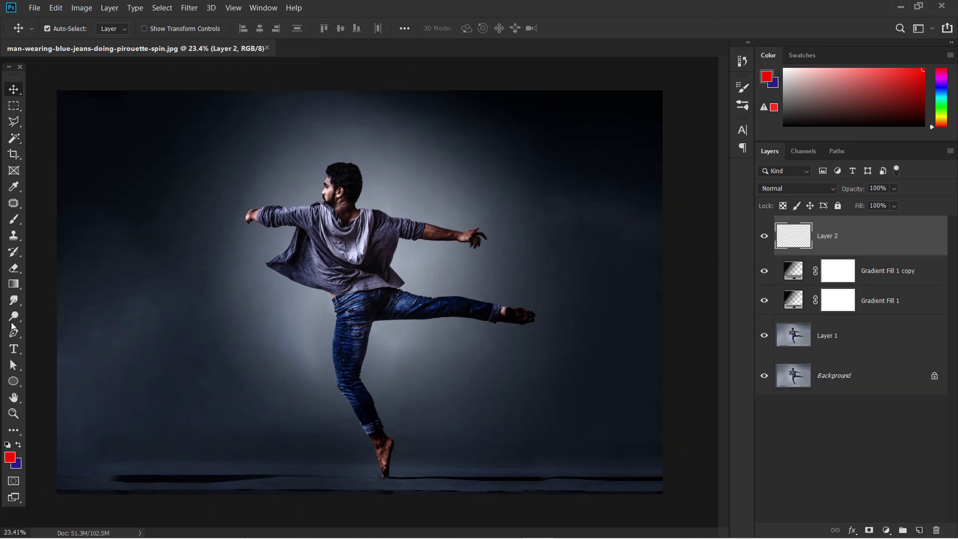
{"action": "left_click", "coordinate": [13, 381]}
{"action": "left_click", "coordinate": [60, 405]}
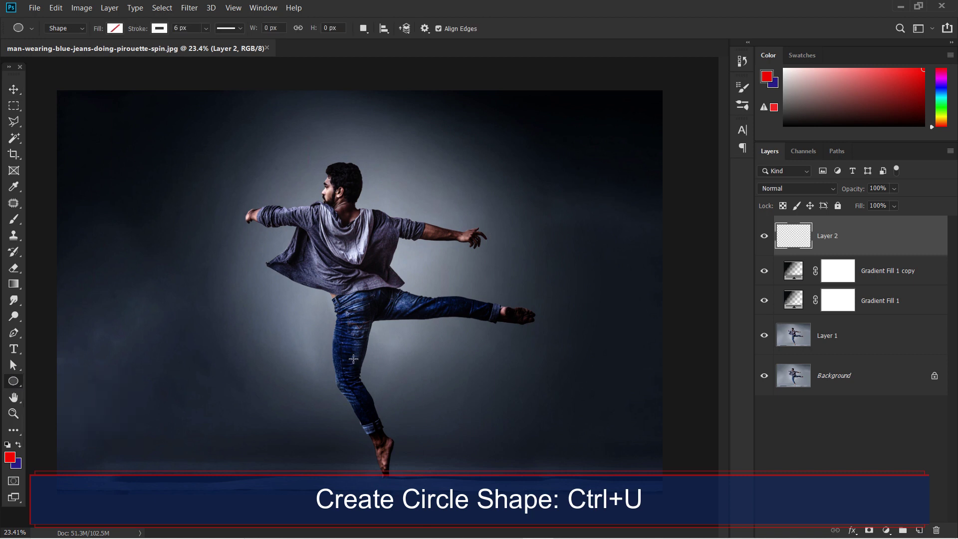
{"action": "scroll", "coordinate": [399, 185], "scroll_direction": "up", "scroll_amount": 3}
{"action": "left_click_drag", "start_coordinate": [382, 203], "coordinate": [391, 218]}
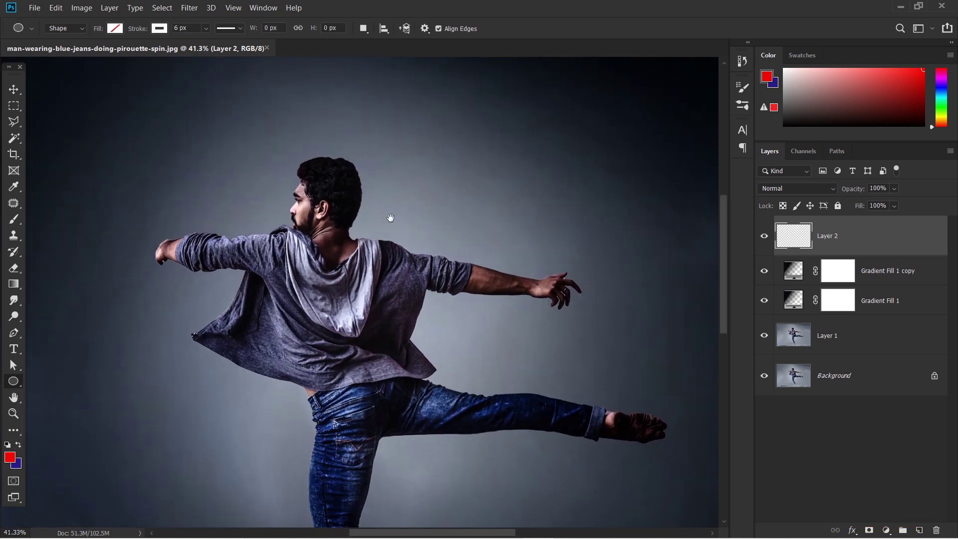
{"action": "mouse_move", "coordinate": [165, 224]}
{"action": "left_mouse_down"}
{"action": "mouse_move", "coordinate": [574, 322]}
{"action": "mouse_move", "coordinate": [583, 294]}
{"action": "left_mouse_up"}
{"action": "type", "text": "10"}
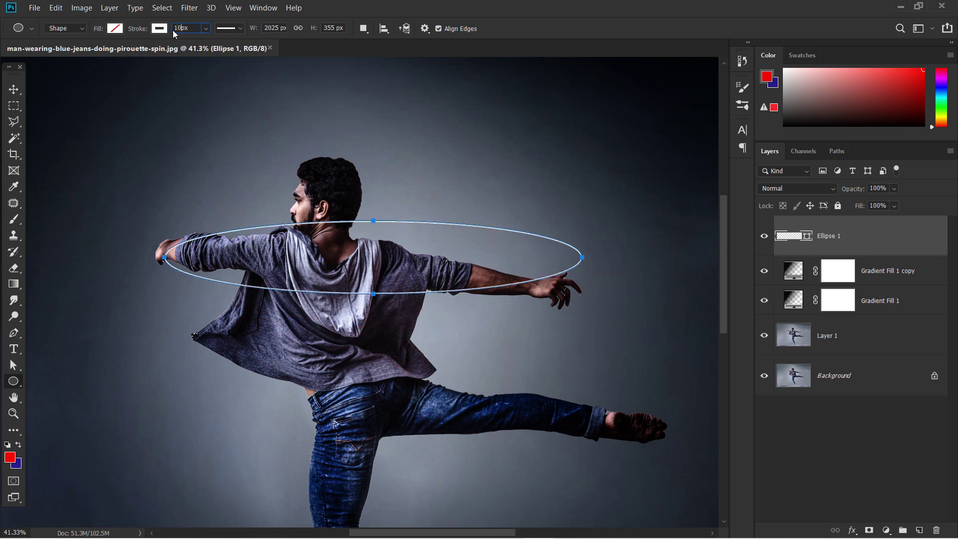
Give the ellipse a 10 px white stroke.
{"action": "key", "text": "Return"}
{"action": "left_click", "coordinate": [162, 29]}
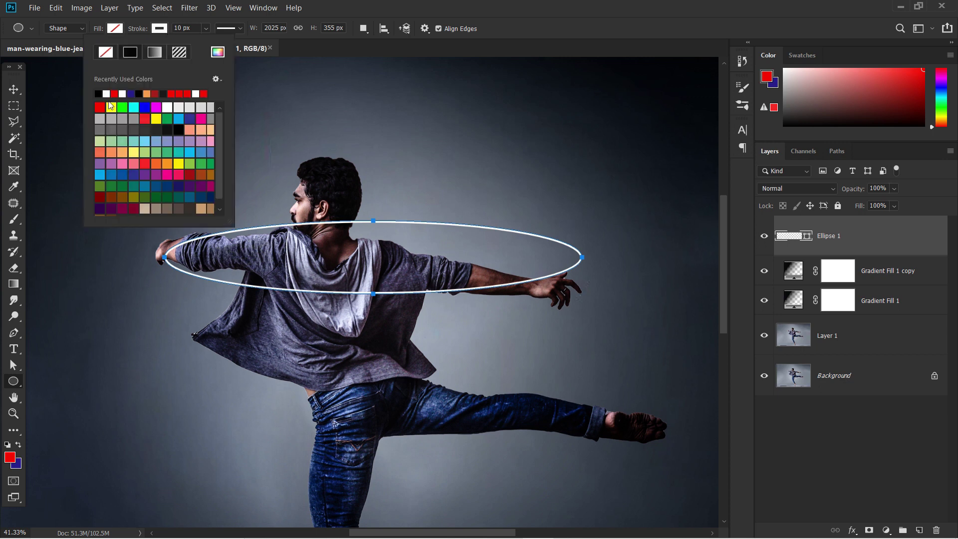
{"action": "key", "text": "v"}
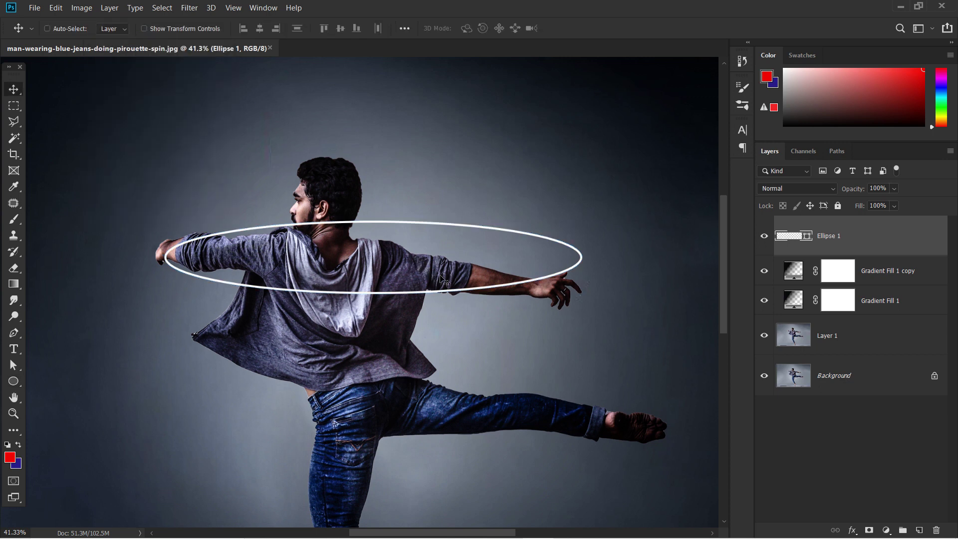
{"action": "key", "text": "ctrl+t"}
Tilt the ellipse slightly and stretch it taller so it runs from hand to hand.
{"action": "left_click_drag", "start_coordinate": [458, 243], "coordinate": [452, 237]}
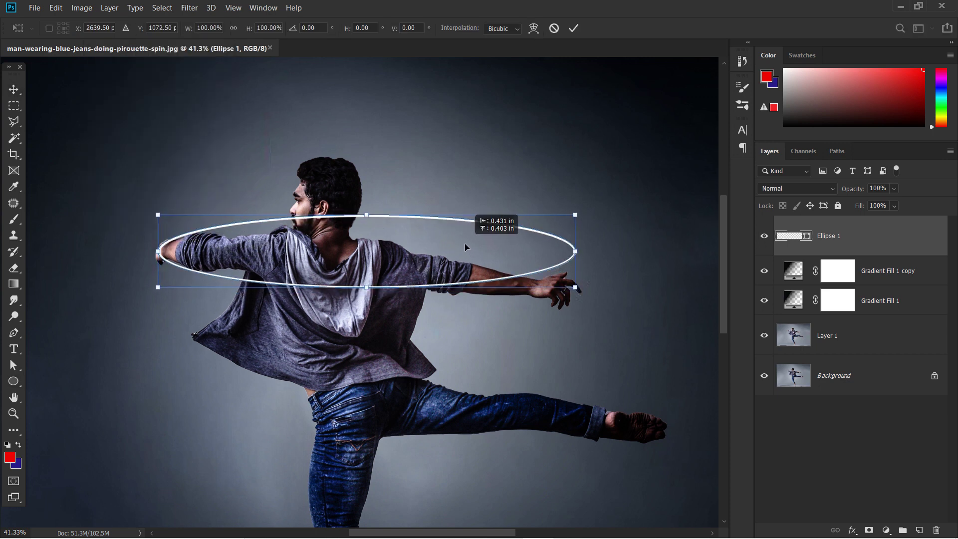
{"action": "left_click_drag", "start_coordinate": [595, 263], "coordinate": [593, 287]}
{"action": "left_click_drag", "start_coordinate": [425, 268], "coordinate": [426, 287]}
{"action": "left_click_drag", "start_coordinate": [373, 234], "coordinate": [374, 221]}
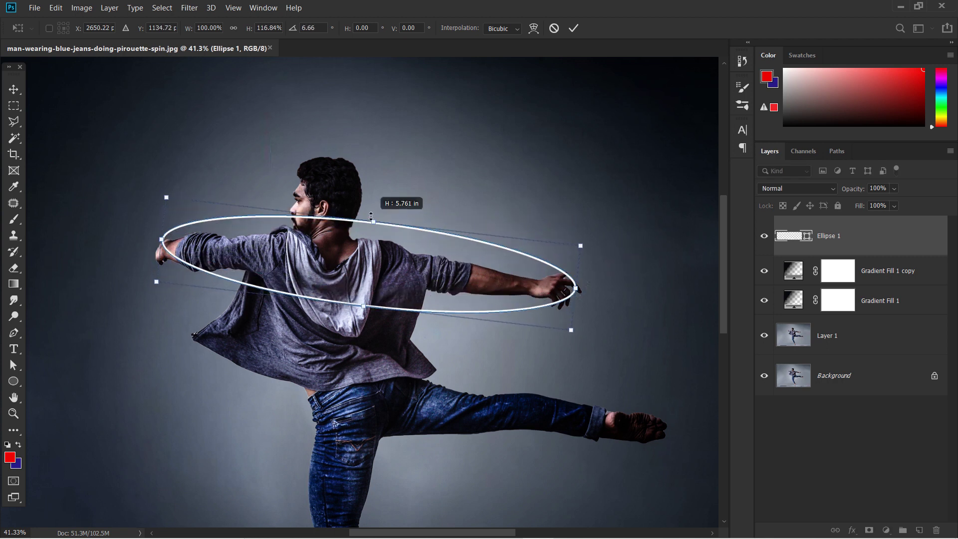
{"action": "left_click_drag", "start_coordinate": [172, 247], "coordinate": [171, 249]}
{"action": "left_click_drag", "start_coordinate": [599, 285], "coordinate": [568, 288]}
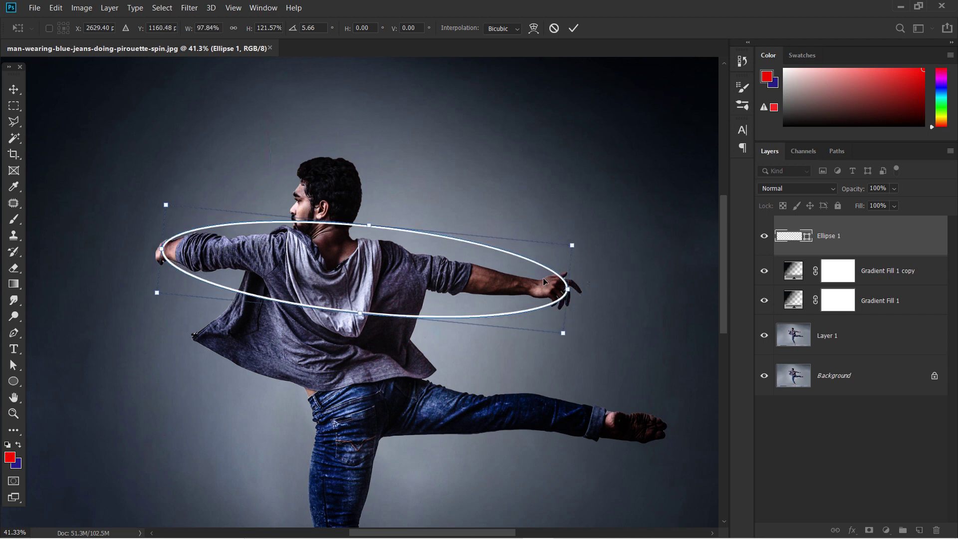
{"action": "left_click_drag", "start_coordinate": [572, 247], "coordinate": [567, 254]}
{"action": "key", "text": "Return"}
{"action": "scroll", "coordinate": [576, 289], "scroll_direction": "up", "scroll_amount": 1}
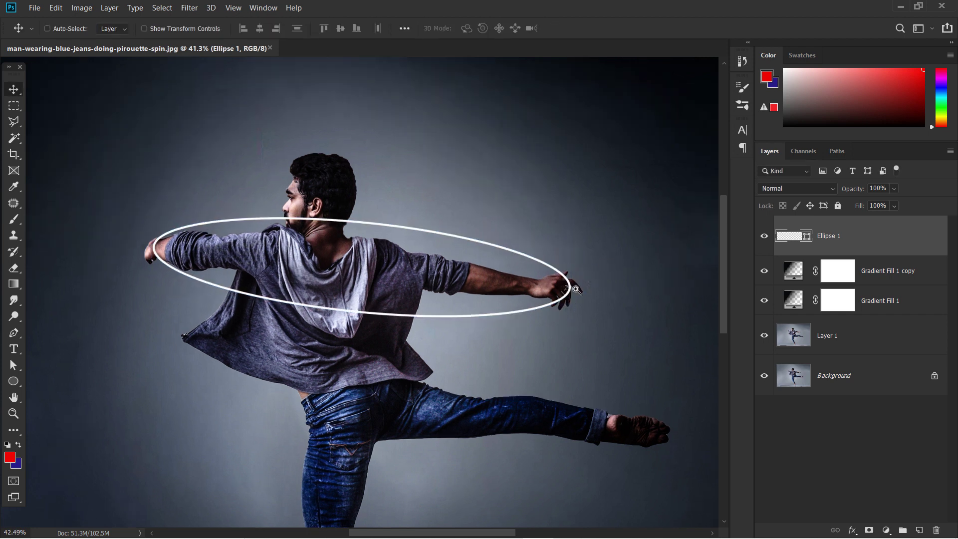
{"action": "scroll", "coordinate": [576, 289], "scroll_direction": "up", "scroll_amount": 5}
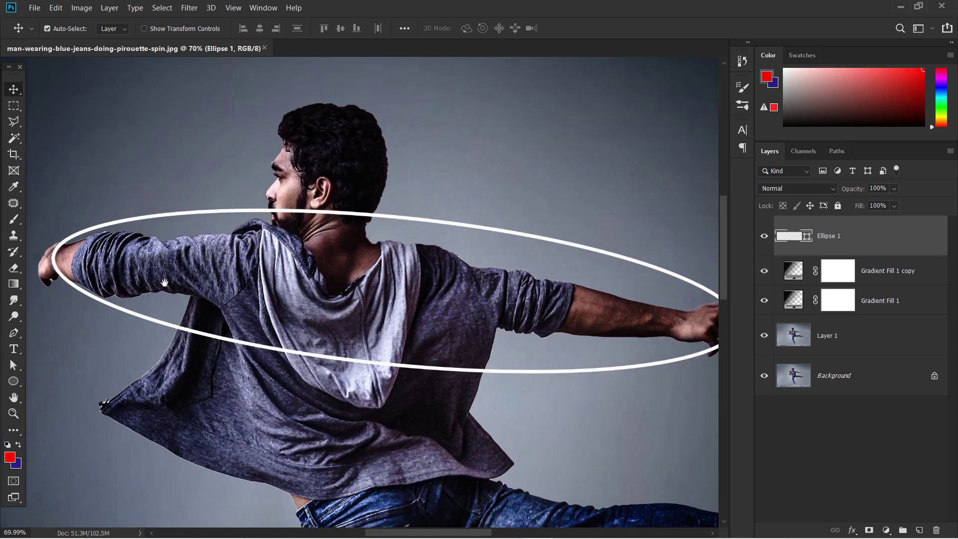
{"action": "scroll", "coordinate": [150, 270], "scroll_direction": "down", "scroll_amount": 4}
Give Ellipse 1 a red Outer Glow with 73 px size and 85% opacity.
{"action": "right_click", "coordinate": [904, 242]}
{"action": "left_click", "coordinate": [779, 32]}
{"action": "scroll", "coordinate": [160, 298], "scroll_direction": "down", "scroll_amount": 3}
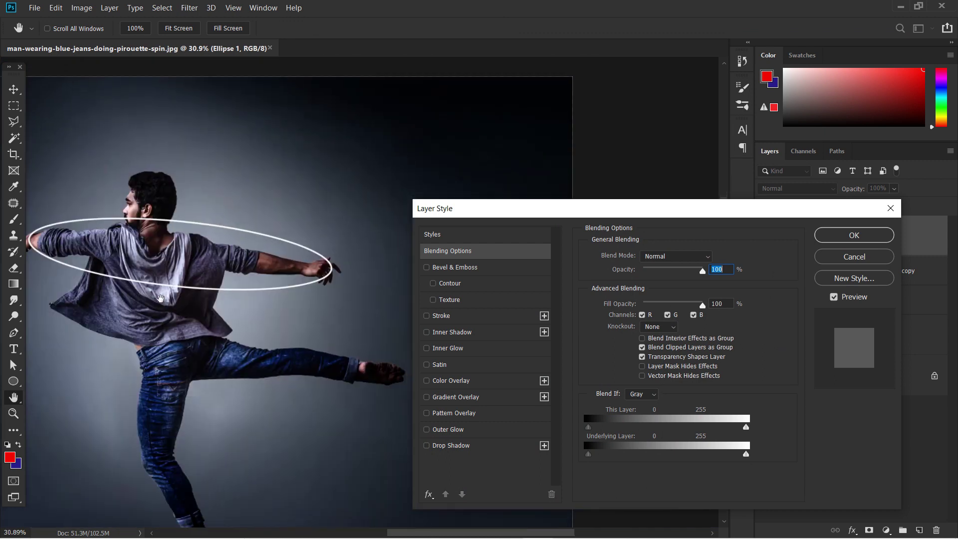
{"action": "left_click_drag", "start_coordinate": [551, 216], "coordinate": [719, 203]}
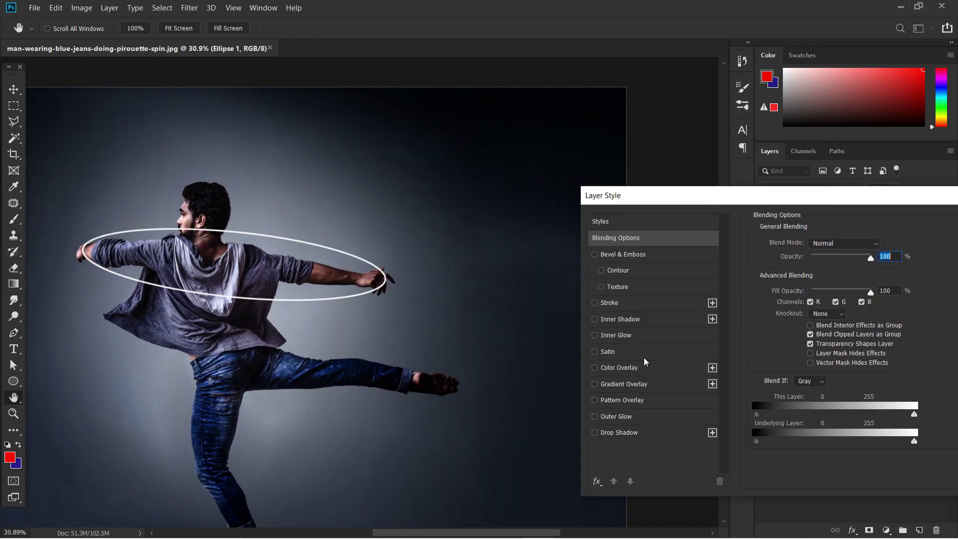
{"action": "left_click", "coordinate": [595, 417]}
{"action": "left_click", "coordinate": [785, 287]}
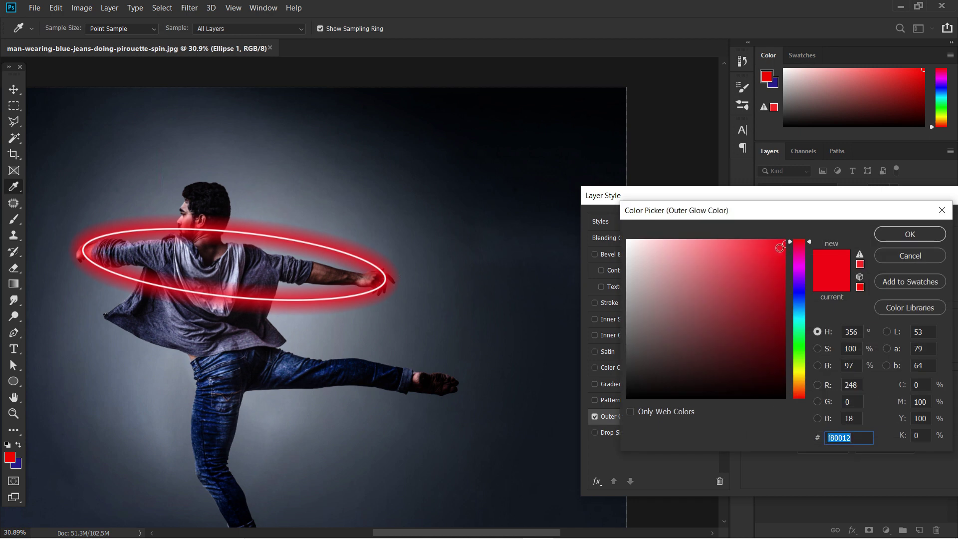
{"action": "left_click", "coordinate": [905, 234]}
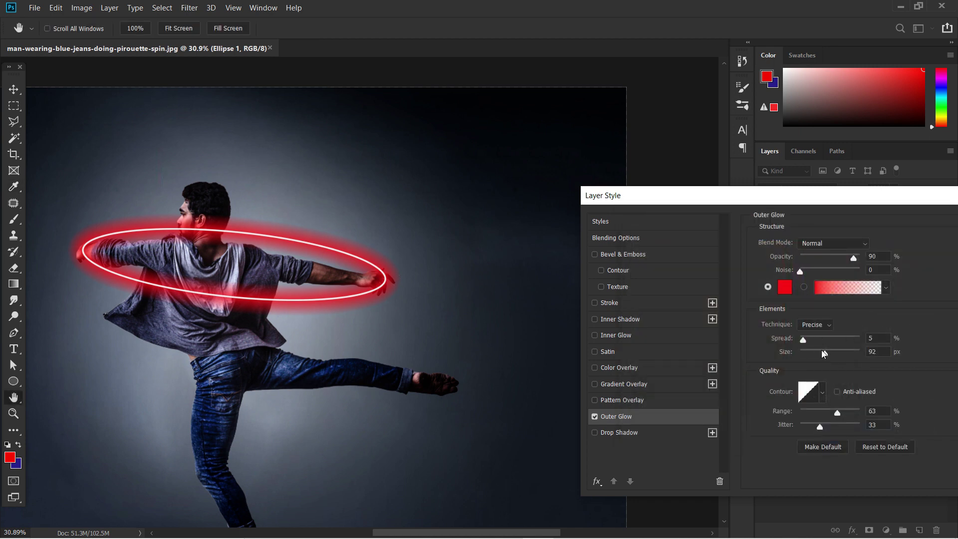
{"action": "left_click_drag", "start_coordinate": [826, 354], "coordinate": [822, 354]}
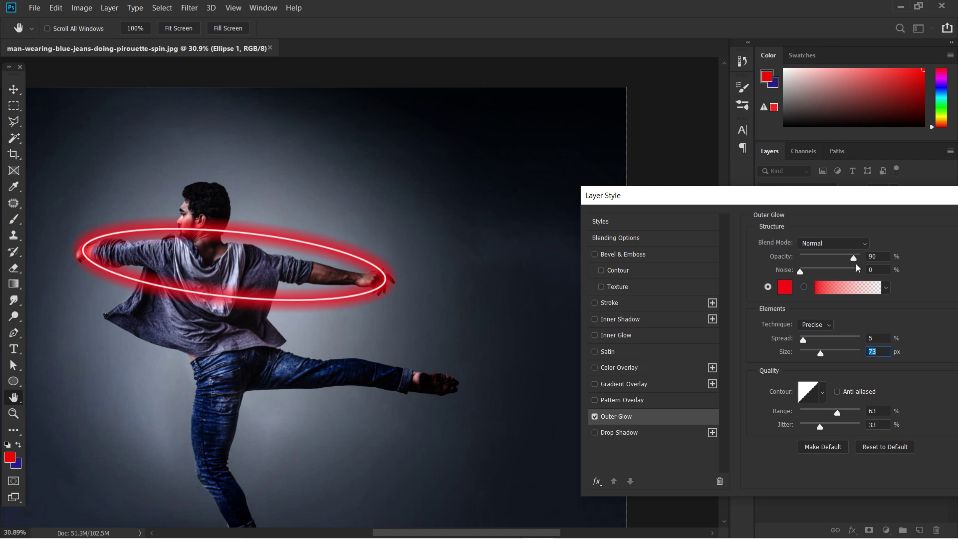
{"action": "left_click_drag", "start_coordinate": [855, 259], "coordinate": [852, 262]}
{"action": "left_click_drag", "start_coordinate": [864, 210], "coordinate": [711, 233]}
{"action": "left_click", "coordinate": [854, 250]}
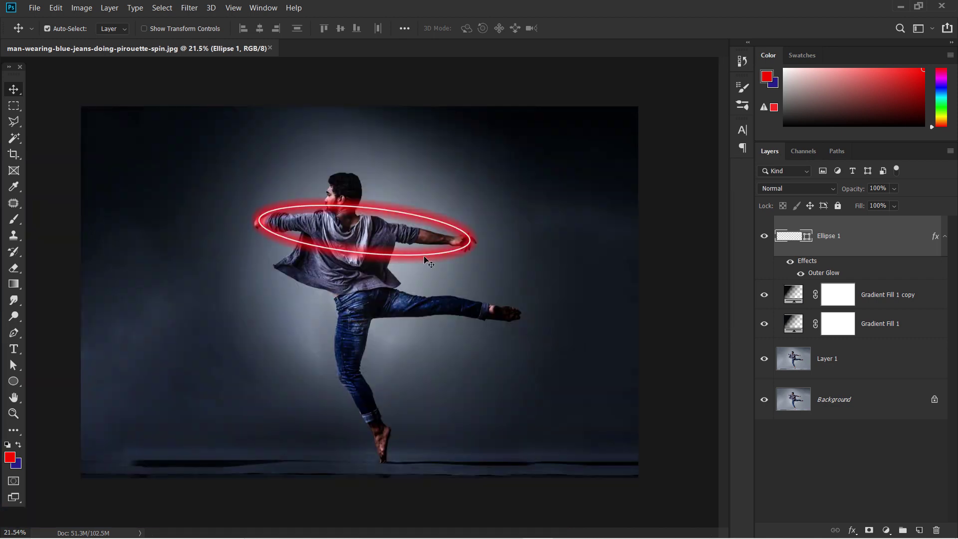
Duplicate the glowing ring as Ellipse 1 copy and hide the original Ellipse 1.
{"action": "key", "text": "ctrl+j"}
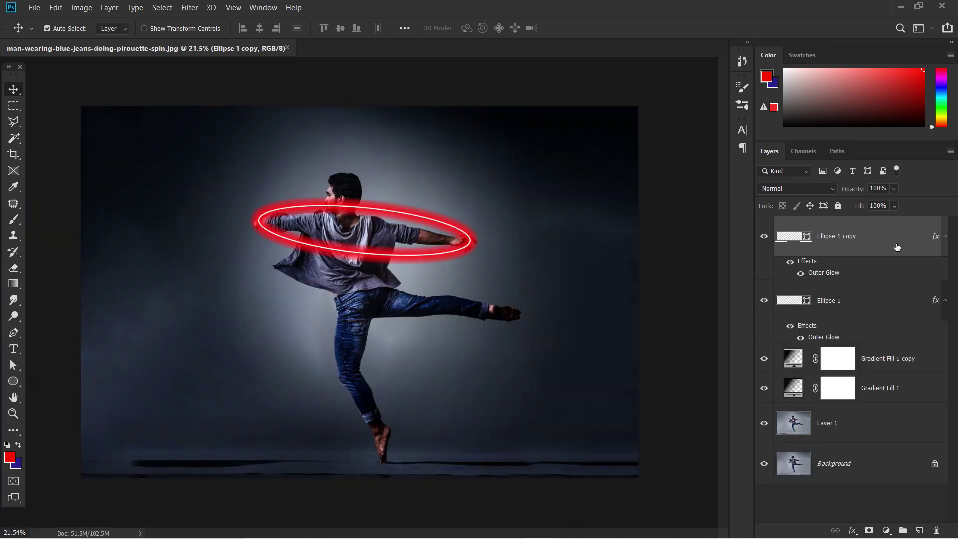
{"action": "left_click", "coordinate": [945, 236]}
{"action": "left_click", "coordinate": [945, 276]}
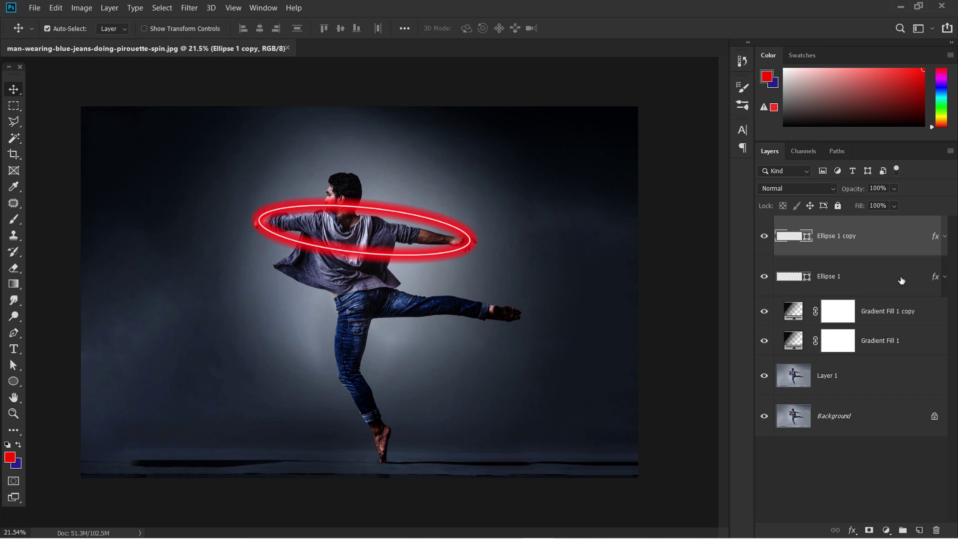
{"action": "left_click", "coordinate": [898, 278]}
{"action": "left_click", "coordinate": [764, 276]}
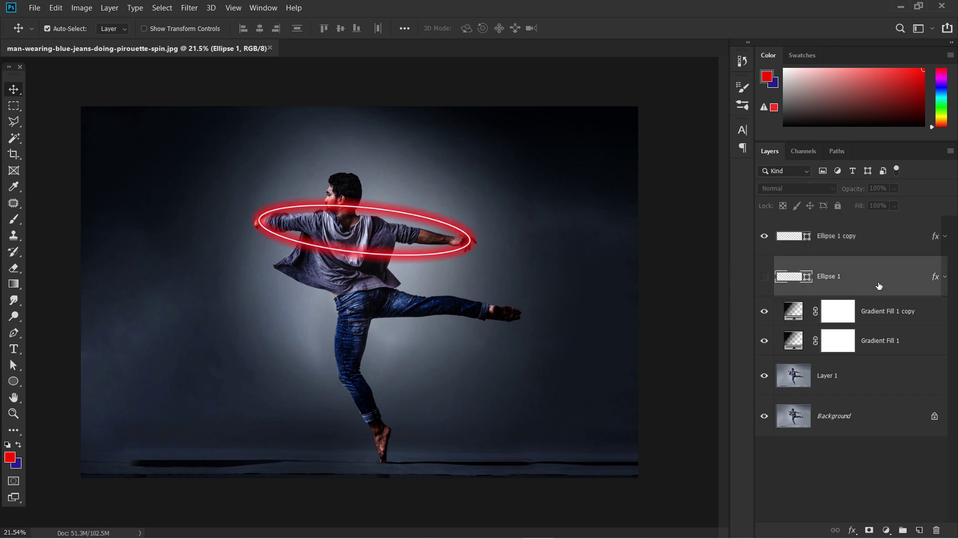
{"action": "mouse_move", "coordinate": [434, 220]}
{"action": "left_mouse_down"}
{"action": "mouse_move", "coordinate": [528, 268]}
{"action": "mouse_move", "coordinate": [545, 288]}
{"action": "left_mouse_up"}
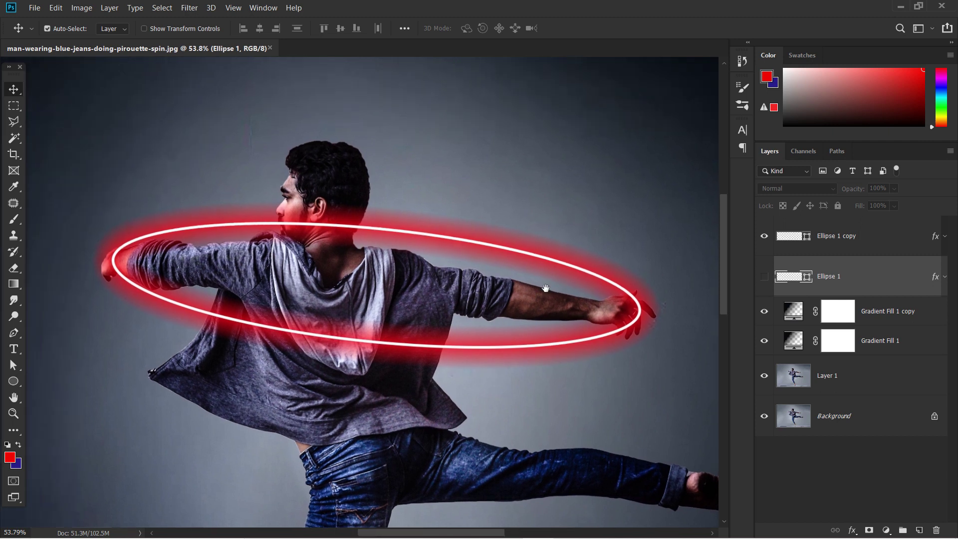
{"action": "left_click", "coordinate": [843, 245]}
With the Polygonal Lasso, outline the dancer's face where the ring crosses it.
{"action": "right_click", "coordinate": [14, 121]}
{"action": "left_click", "coordinate": [60, 122]}
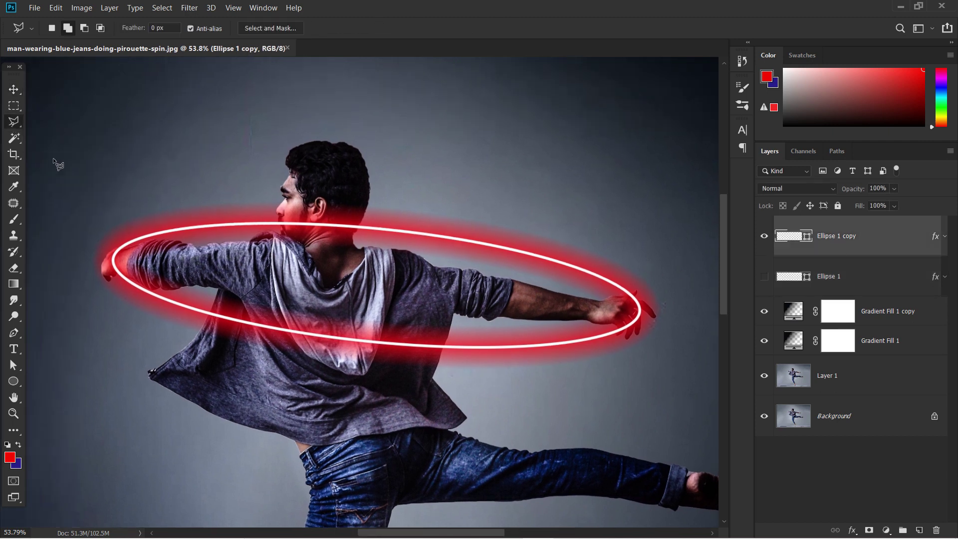
{"action": "scroll", "coordinate": [271, 191], "scroll_direction": "up", "scroll_amount": 5}
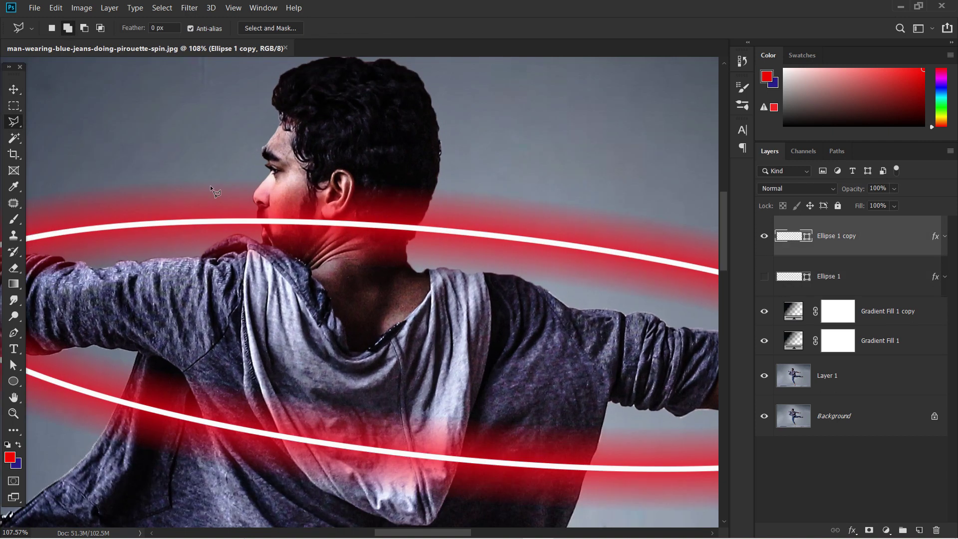
{"action": "left_click", "coordinate": [265, 229]}
{"action": "left_click", "coordinate": [243, 281]}
{"action": "left_click", "coordinate": [410, 278]}
{"action": "left_click", "coordinate": [437, 156]}
{"action": "left_click", "coordinate": [213, 184]}
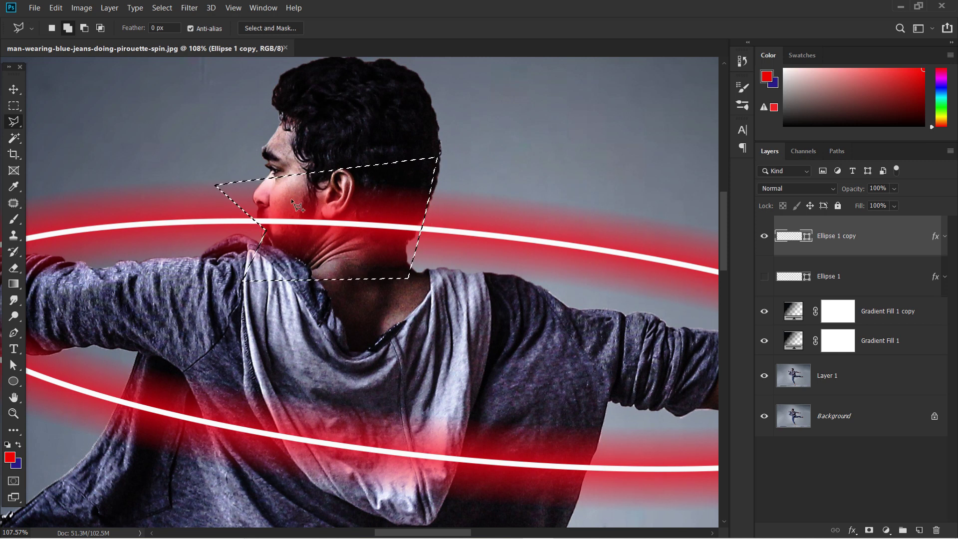
Add the hand at the image's left to the polygon selection.
{"action": "scroll", "coordinate": [89, 231], "scroll_direction": "left", "scroll_amount": 5}
{"action": "left_click", "coordinate": [88, 232]}
{"action": "left_click", "coordinate": [181, 246]}
{"action": "left_click", "coordinate": [166, 300]}
{"action": "left_click", "coordinate": [87, 315]}
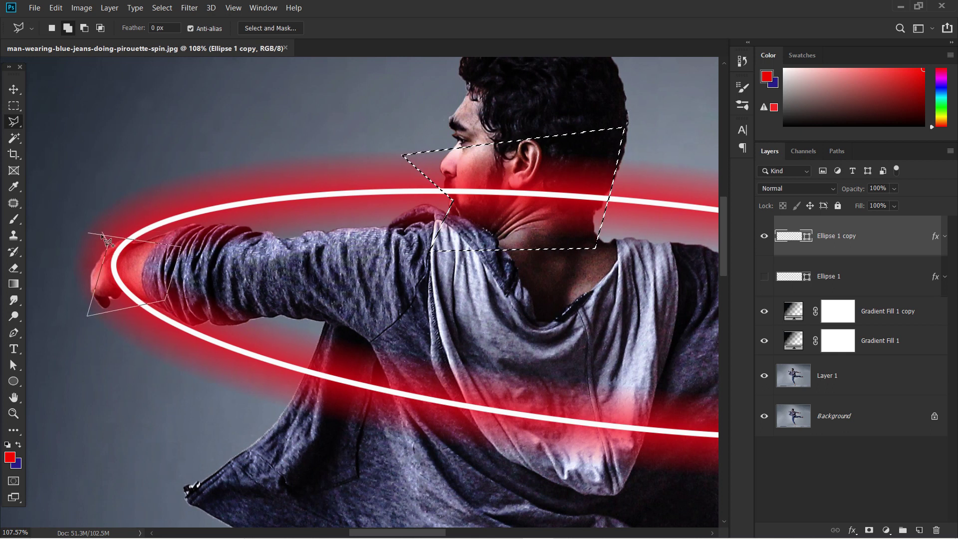
{"action": "left_click", "coordinate": [87, 231]}
Add the right hand to the selection, then invert the whole selection.
{"action": "scroll", "coordinate": [87, 231], "scroll_direction": "right", "scroll_amount": 15}
{"action": "left_click", "coordinate": [480, 317]}
{"action": "left_click", "coordinate": [623, 271]}
{"action": "left_click", "coordinate": [637, 378]}
{"action": "left_click", "coordinate": [548, 428]}
{"action": "left_click", "coordinate": [491, 414]}
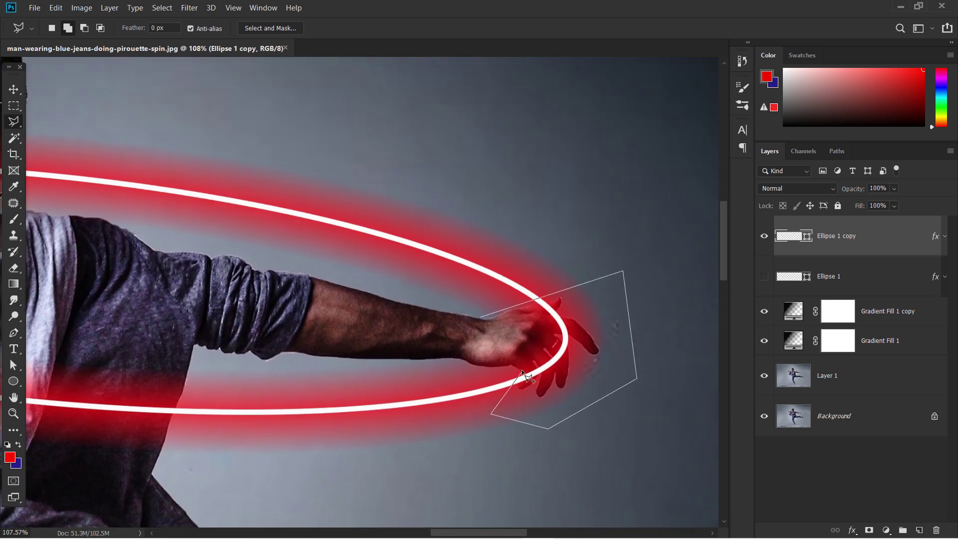
{"action": "left_click", "coordinate": [527, 365]}
{"action": "left_click", "coordinate": [480, 317]}
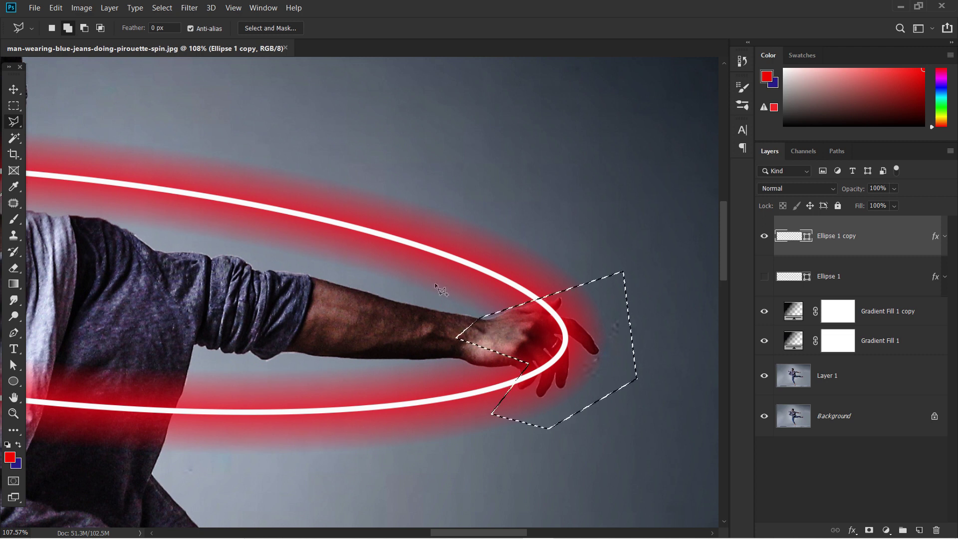
{"action": "key", "text": "ctrl+0"}
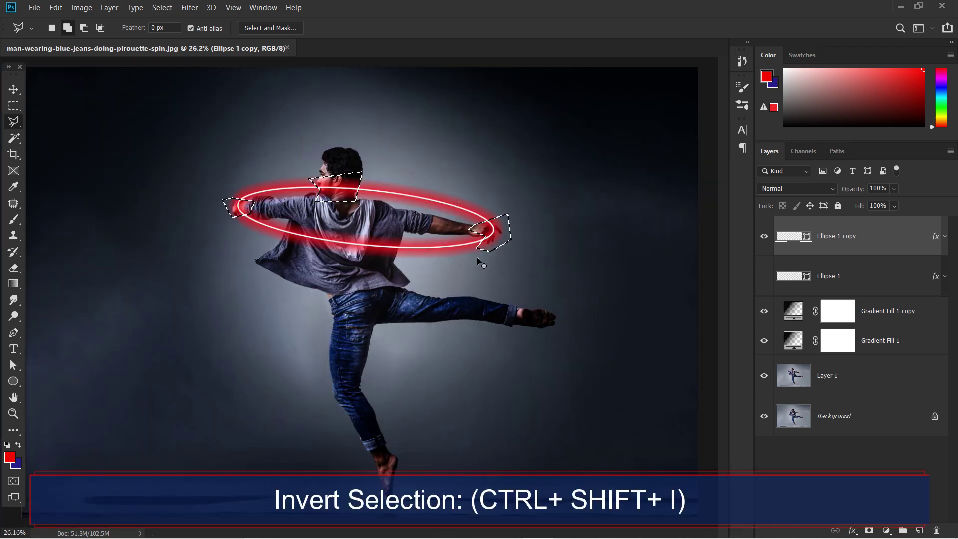
{"action": "key", "text": "ctrl+shift+i"}
Mask Ellipse 1 copy so the ring is hidden over the face and hands.
{"action": "left_click", "coordinate": [869, 530]}
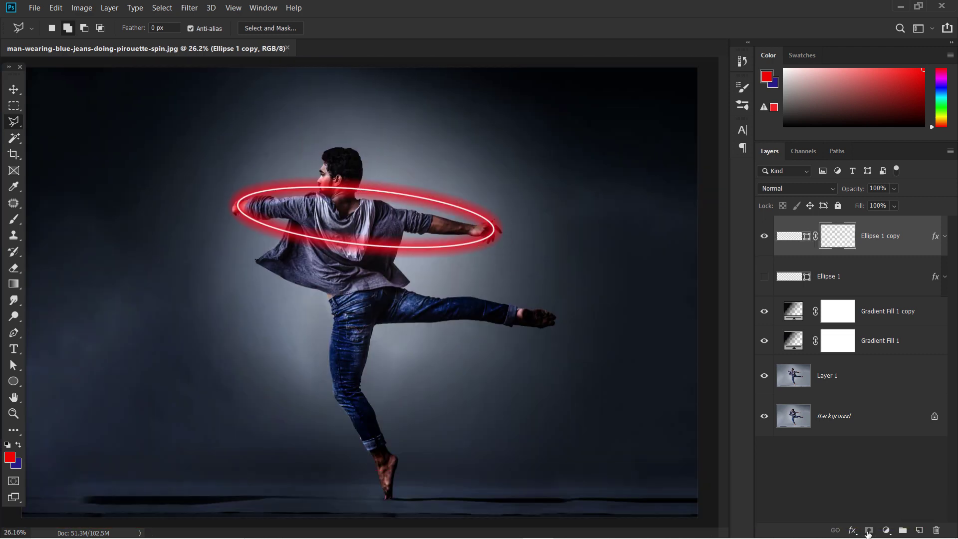
{"action": "left_click_drag", "start_coordinate": [456, 217], "coordinate": [500, 210]}
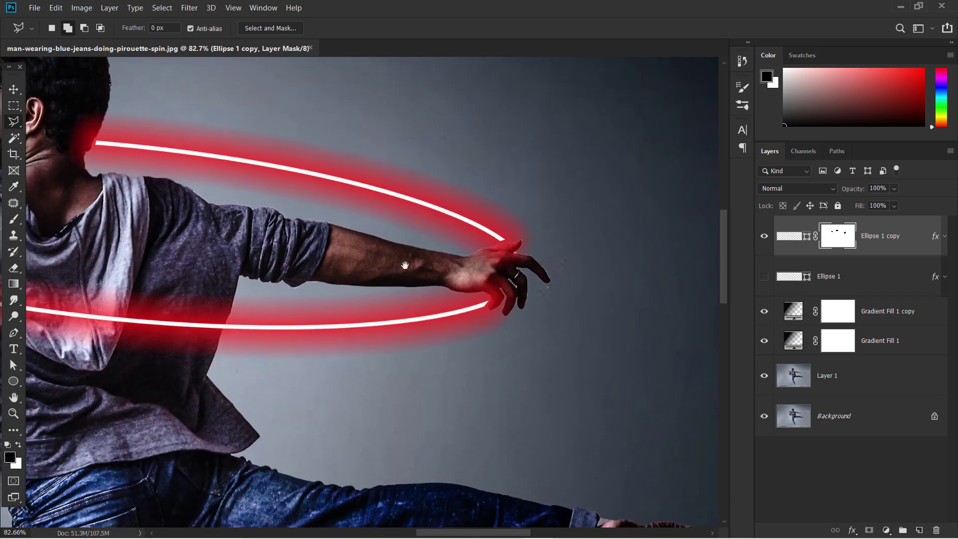
{"action": "left_click_drag", "start_coordinate": [326, 249], "coordinate": [547, 242]}
{"action": "left_click_drag", "start_coordinate": [238, 210], "coordinate": [478, 261]}
{"action": "left_click_drag", "start_coordinate": [166, 230], "coordinate": [266, 250]}
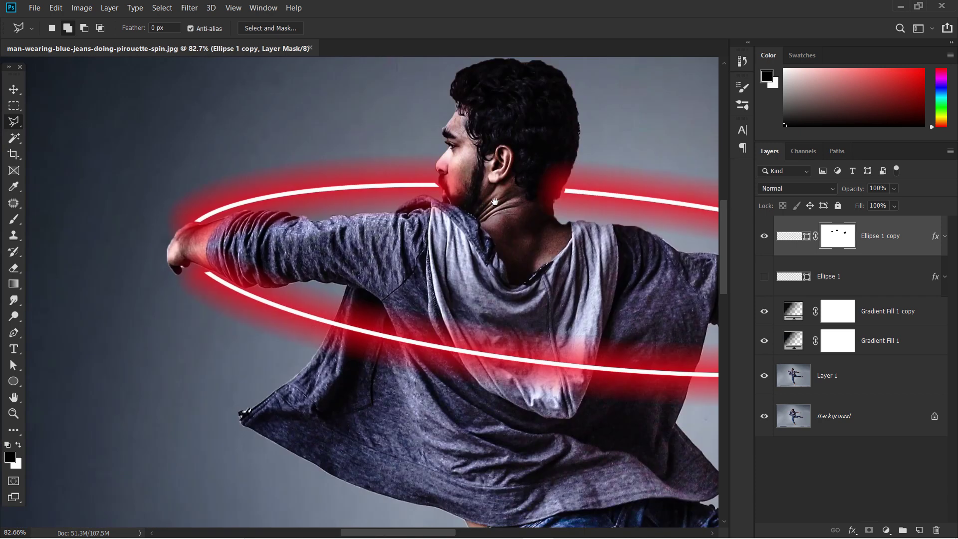
{"action": "left_click_drag", "start_coordinate": [494, 201], "coordinate": [439, 215]}
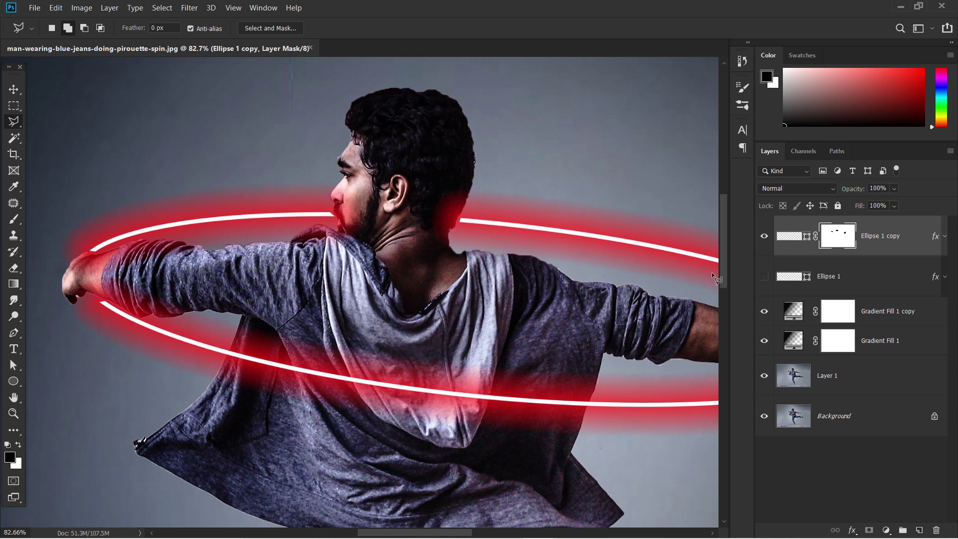
{"action": "scroll", "coordinate": [45, 219], "scroll_direction": "up", "scroll_amount": 3}
Paint white on the mask to restore the ring line near the left hand.
{"action": "right_click", "coordinate": [13, 219]}
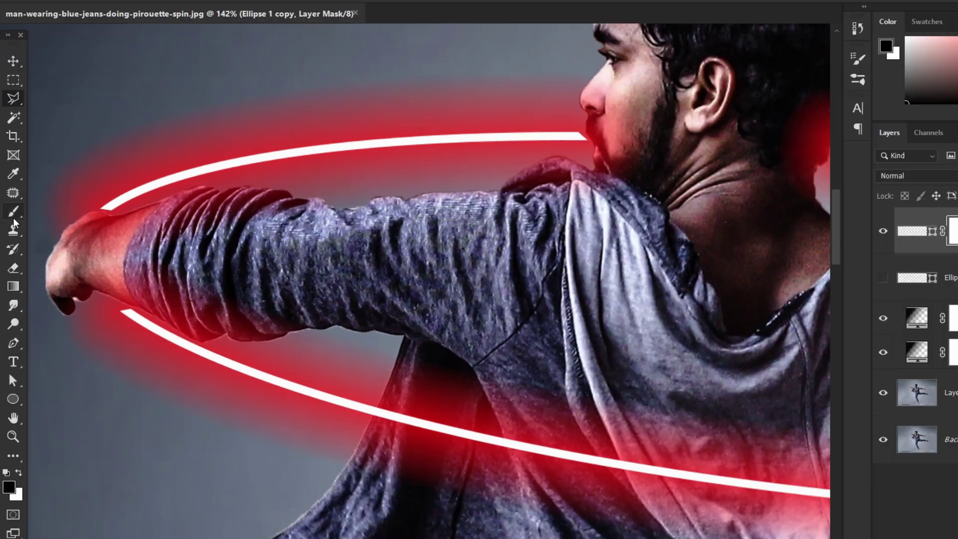
{"action": "left_click", "coordinate": [49, 213]}
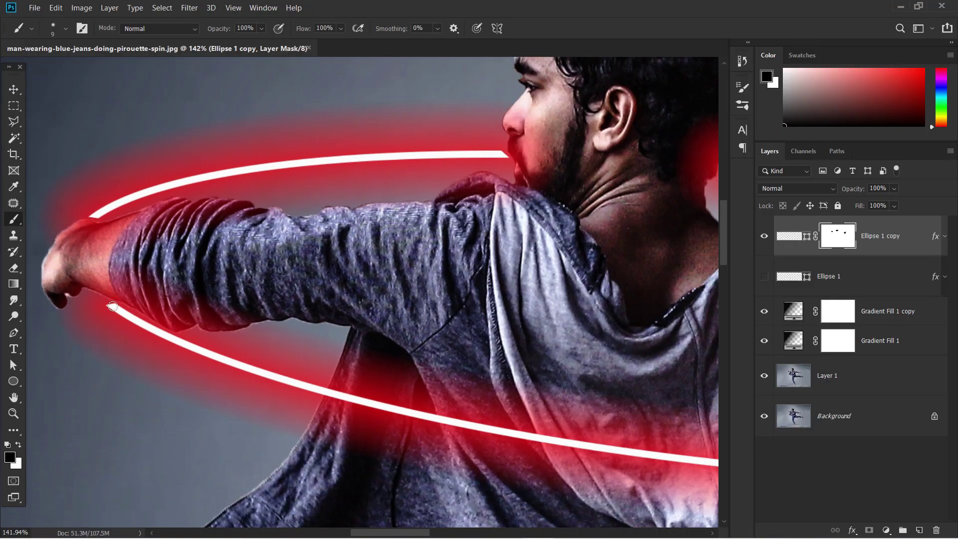
{"action": "key", "text": "x"}
{"action": "left_click_drag", "start_coordinate": [113, 306], "coordinate": [98, 298]}
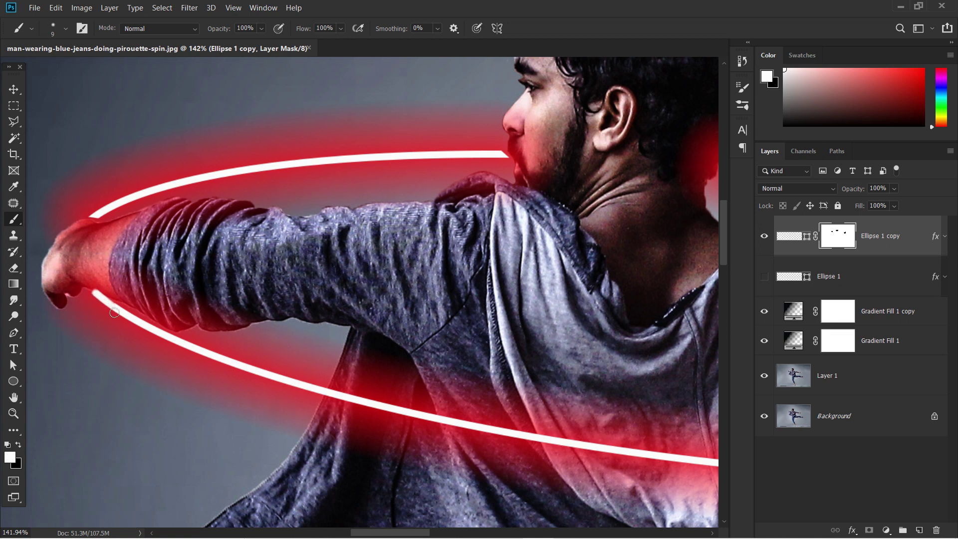
{"action": "key", "text": "x"}
{"action": "key", "text": "ctrl+0"}
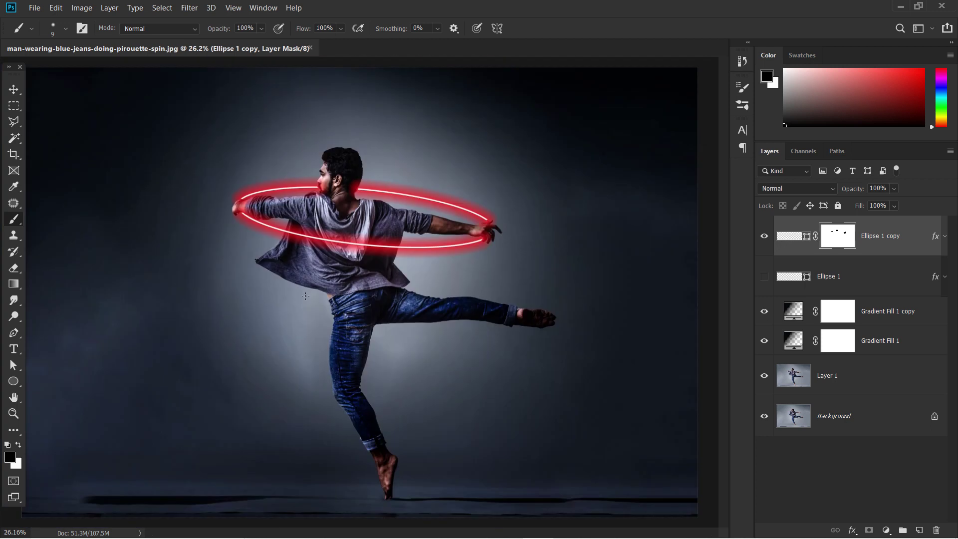
Create a new Layer 2 and set up a red brush at 42% opacity.
{"action": "key", "text": "v"}
{"action": "key", "text": "ctrl+2"}
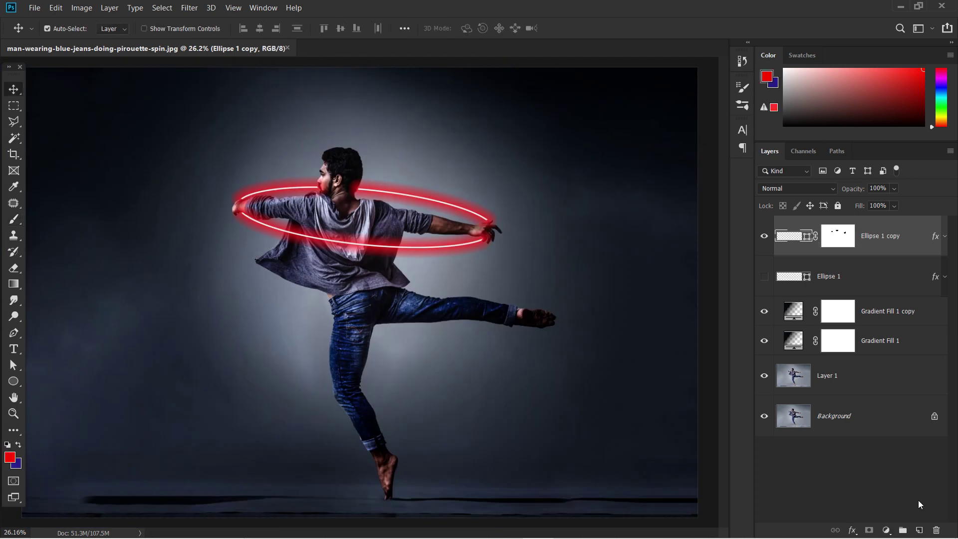
{"action": "key", "text": "ctrl+shift+alt+n"}
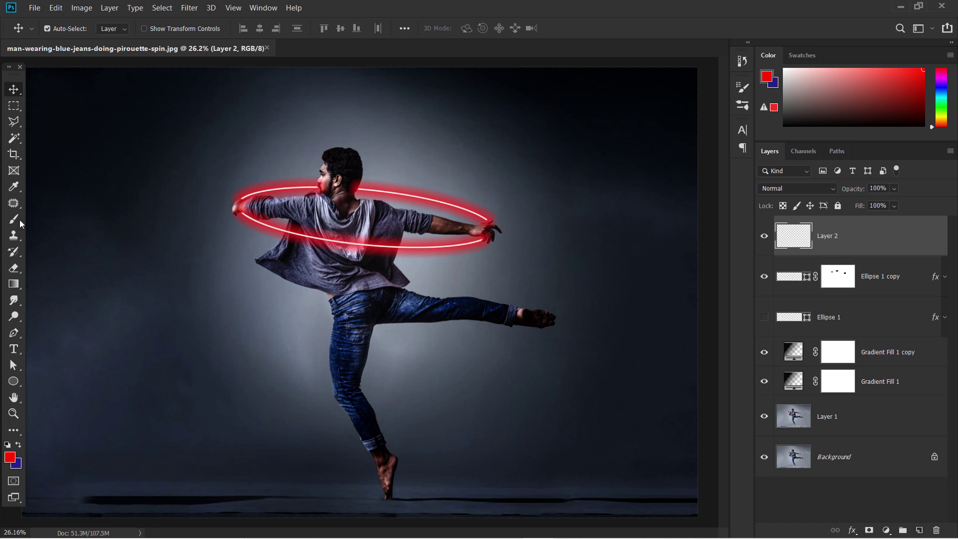
{"action": "left_click", "coordinate": [15, 220]}
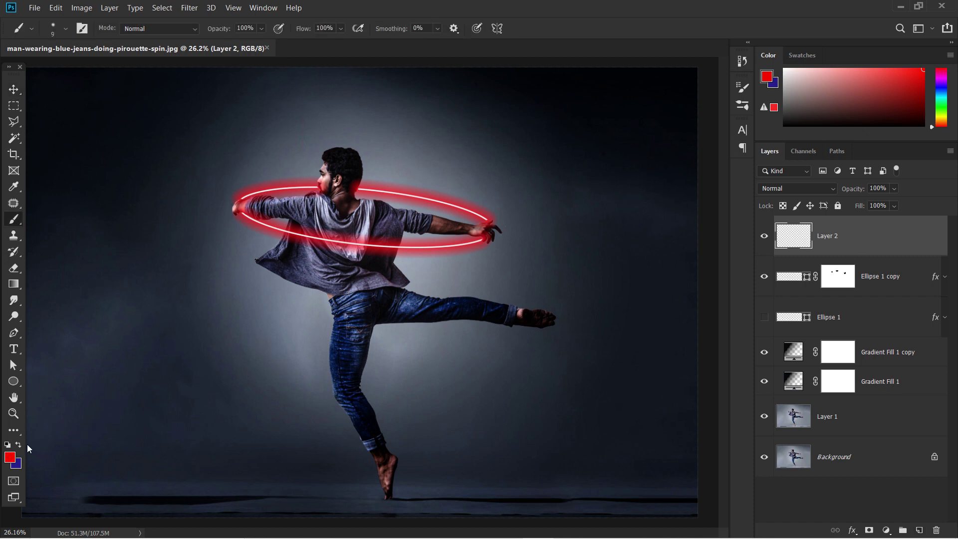
{"action": "left_click", "coordinate": [9, 458]}
{"action": "left_click", "coordinate": [896, 231]}
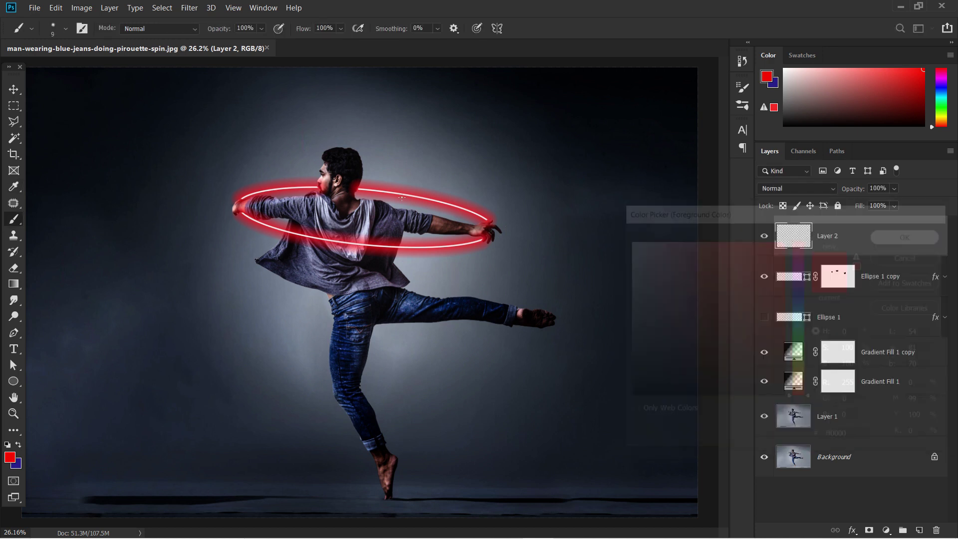
{"action": "left_click_drag", "start_coordinate": [307, 197], "coordinate": [332, 199]}
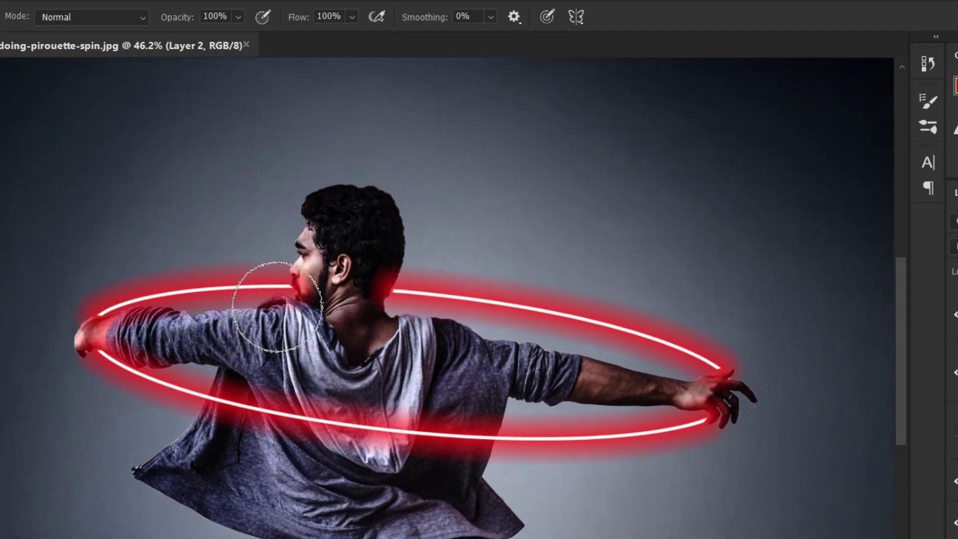
{"action": "left_click_drag", "start_coordinate": [220, 29], "coordinate": [172, 20]}
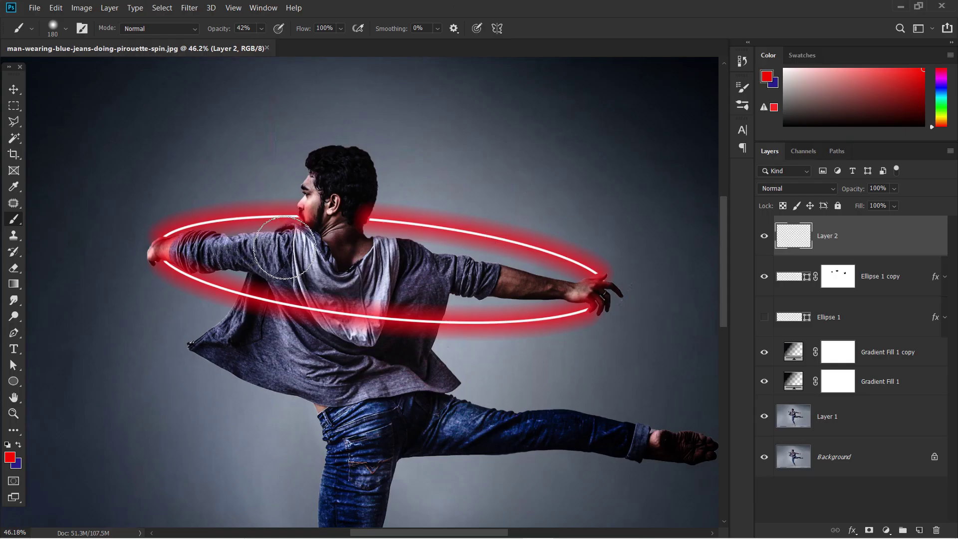
Paint soft red over the dancer's arm, back, shirt edge and extended leg.
{"action": "left_click_drag", "start_coordinate": [285, 247], "coordinate": [259, 247]}
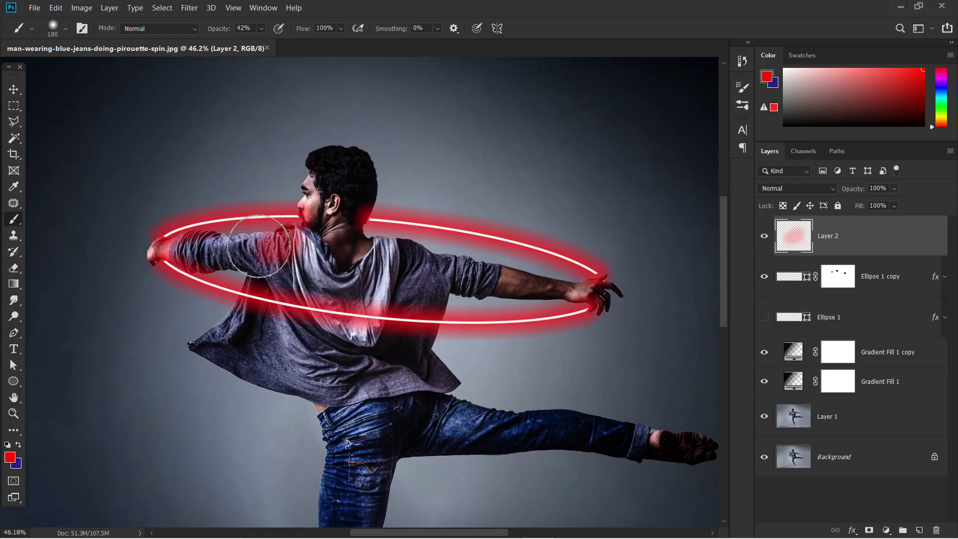
{"action": "key", "text": "bracketleft"}
{"action": "key", "text": "bracketleft"}
{"action": "key", "text": "bracketleft"}
{"action": "mouse_move", "coordinate": [254, 245]}
{"action": "left_mouse_down"}
{"action": "mouse_move", "coordinate": [178, 248]}
{"action": "mouse_move", "coordinate": [442, 259]}
{"action": "mouse_move", "coordinate": [571, 290]}
{"action": "left_mouse_up"}
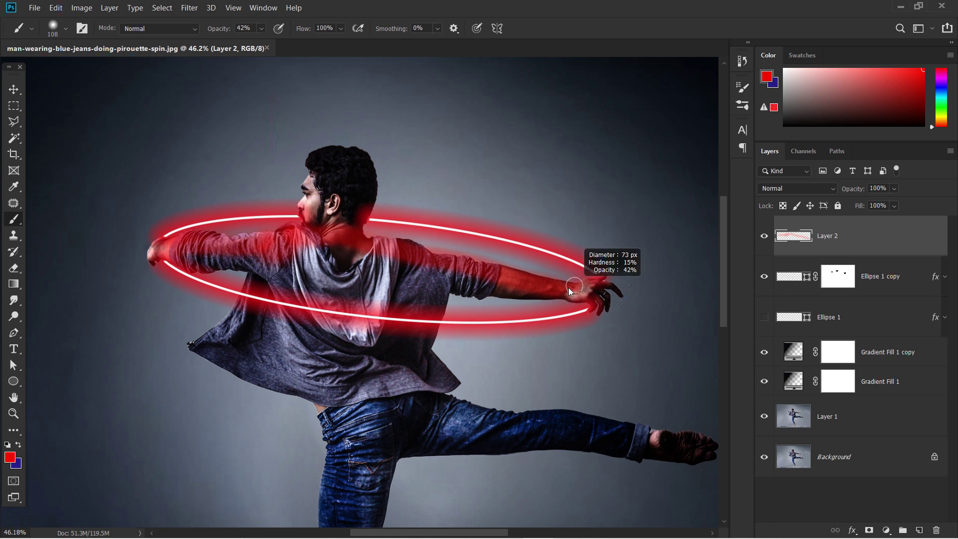
{"action": "mouse_move", "coordinate": [329, 300]}
{"action": "left_mouse_down"}
{"action": "mouse_move", "coordinate": [402, 314]}
{"action": "mouse_move", "coordinate": [311, 355]}
{"action": "left_mouse_up"}
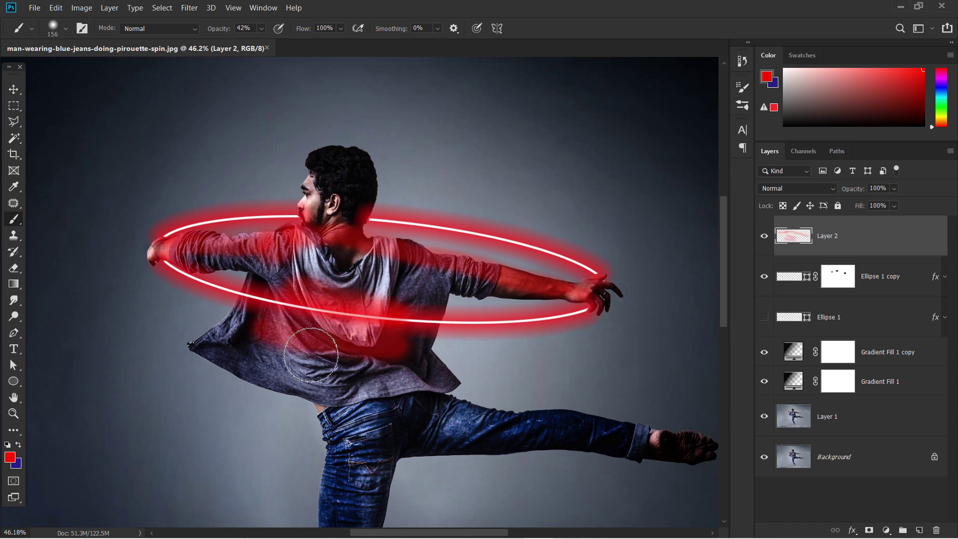
{"action": "scroll", "coordinate": [311, 355], "scroll_direction": "up", "scroll_amount": 1}
{"action": "scroll", "coordinate": [311, 354], "scroll_direction": "up", "scroll_amount": 1}
{"action": "left_click", "coordinate": [315, 318]}
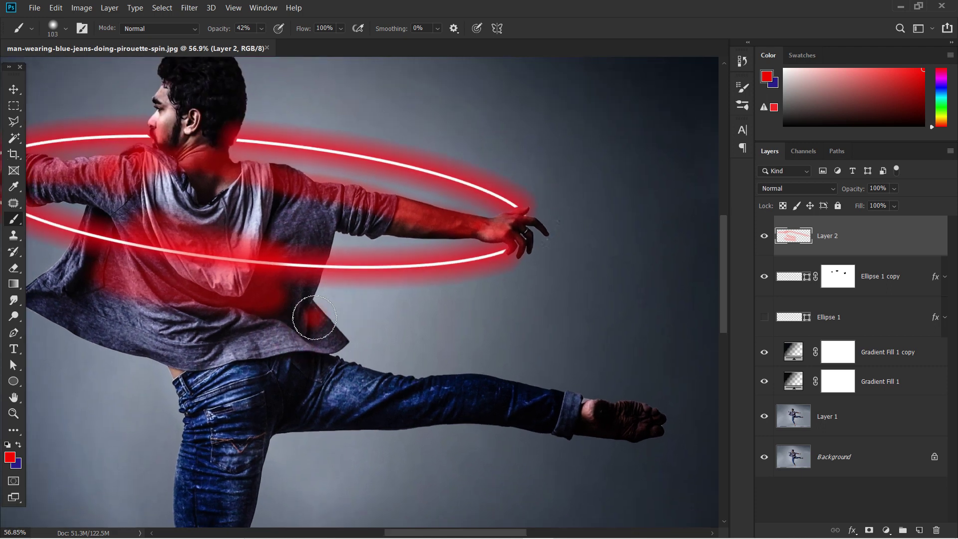
{"action": "key", "text": "bracketleft"}
{"action": "mouse_move", "coordinate": [314, 318]}
{"action": "left_mouse_down"}
{"action": "mouse_move", "coordinate": [379, 382]}
{"action": "mouse_move", "coordinate": [486, 383]}
{"action": "mouse_move", "coordinate": [648, 413]}
{"action": "mouse_move", "coordinate": [560, 400]}
{"action": "left_mouse_up"}
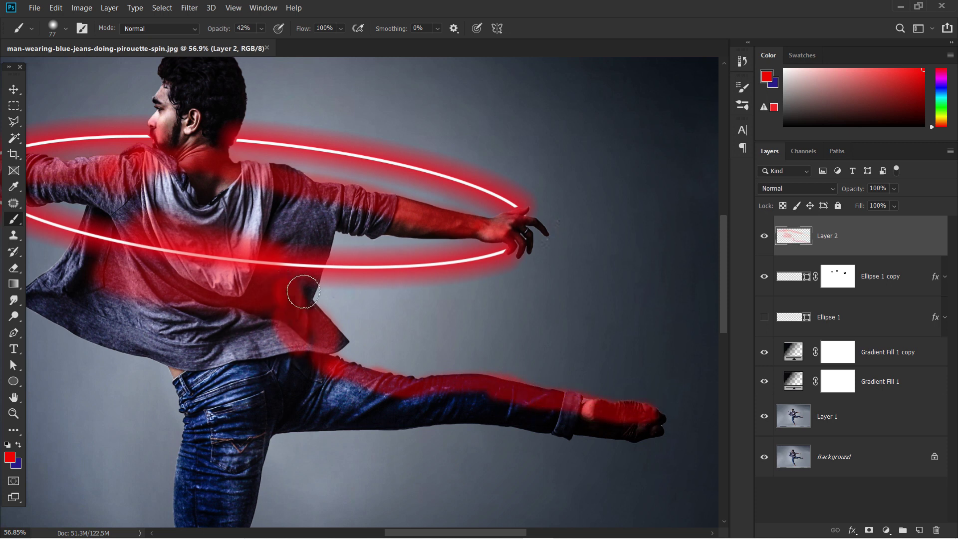
{"action": "scroll", "coordinate": [303, 291], "scroll_direction": "down", "scroll_amount": 3}
Switch Layer 2's red paint to Color blend mode and give it a white layer mask.
{"action": "left_click", "coordinate": [803, 189]}
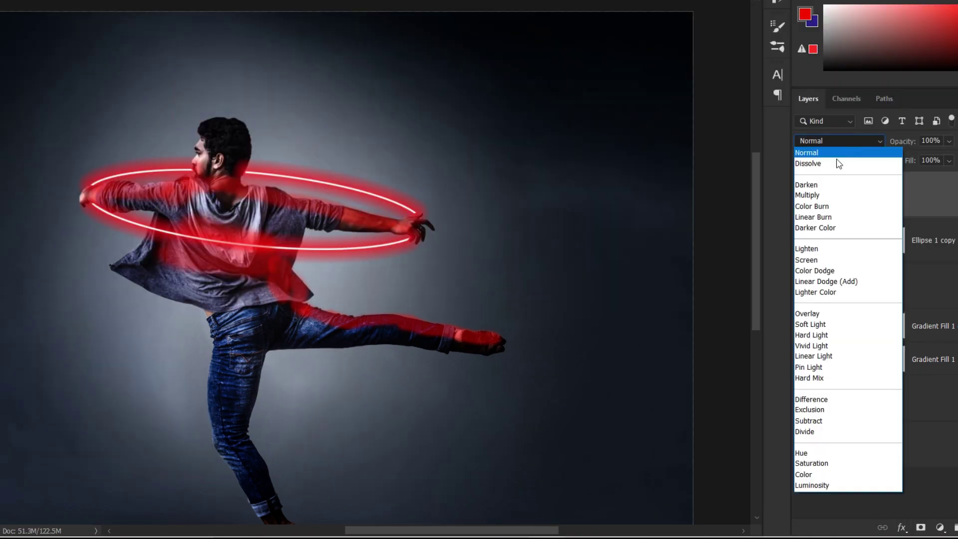
{"action": "left_click", "coordinate": [822, 474]}
{"action": "scroll", "coordinate": [284, 334], "scroll_direction": "up", "scroll_amount": 2}
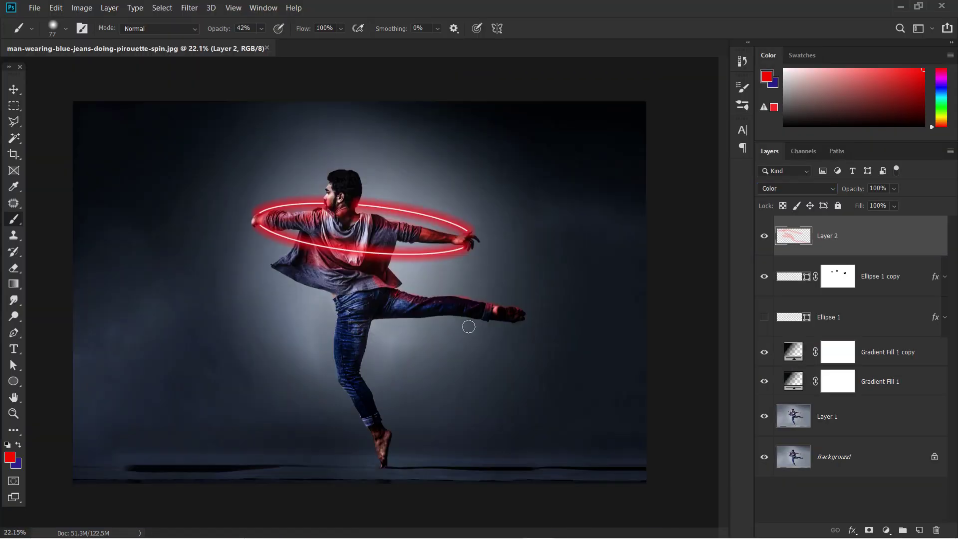
{"action": "scroll", "coordinate": [466, 325], "scroll_direction": "up", "scroll_amount": 1}
{"action": "scroll", "coordinate": [475, 301], "scroll_direction": "up", "scroll_amount": 3}
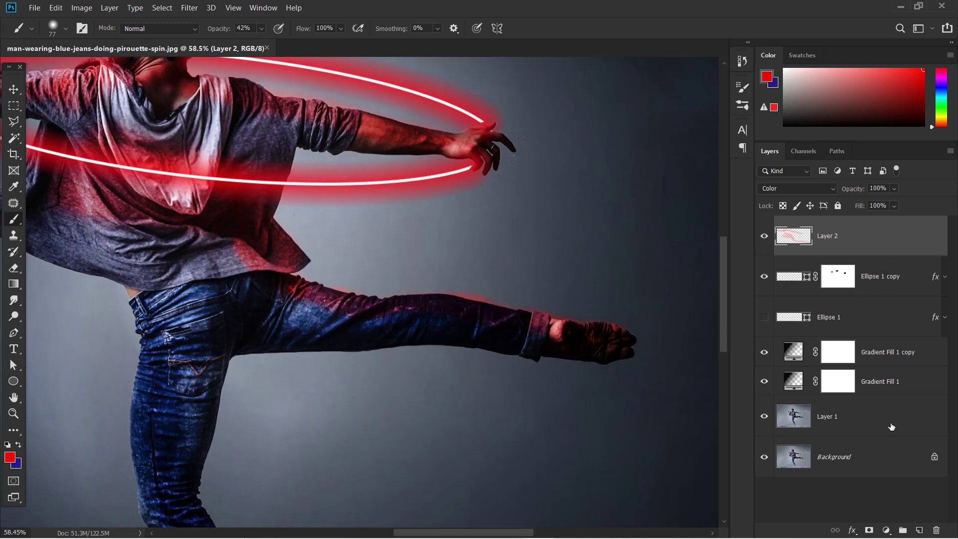
{"action": "left_click", "coordinate": [869, 529]}
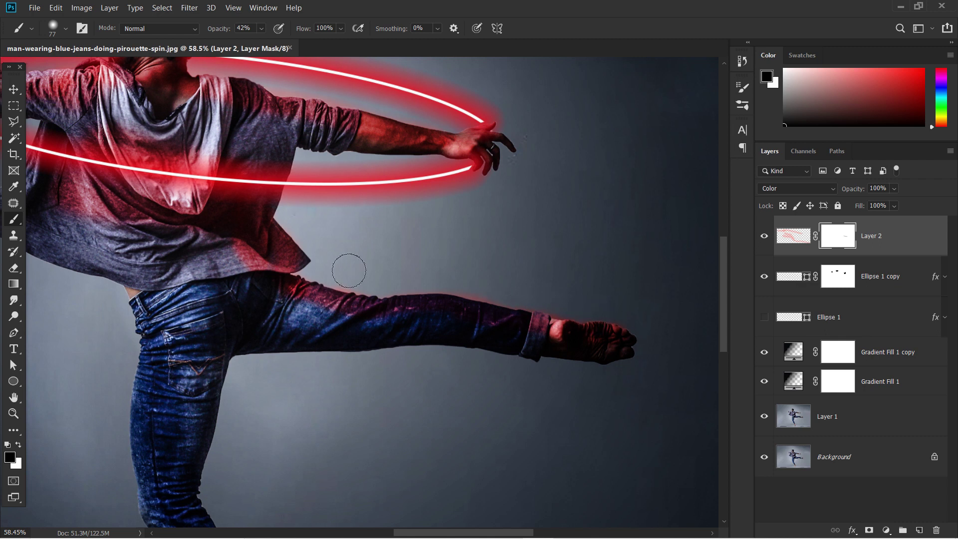
{"action": "left_click_drag", "start_coordinate": [322, 176], "coordinate": [419, 271]}
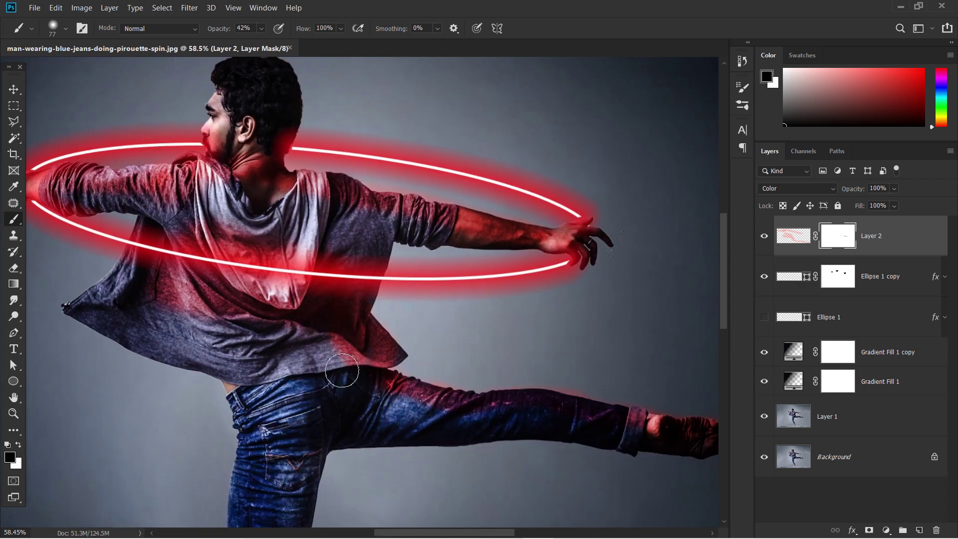
{"action": "key", "text": "ctrl+0"}
{"action": "key", "text": "v"}
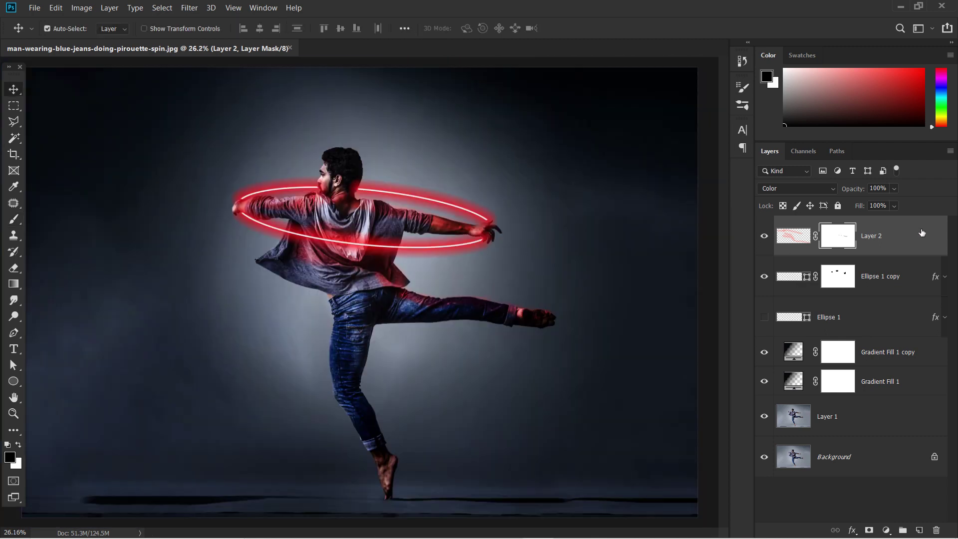
On a new layer, paint a large soft red glow at 100% opacity over the dancer.
{"action": "left_click", "coordinate": [919, 530]}
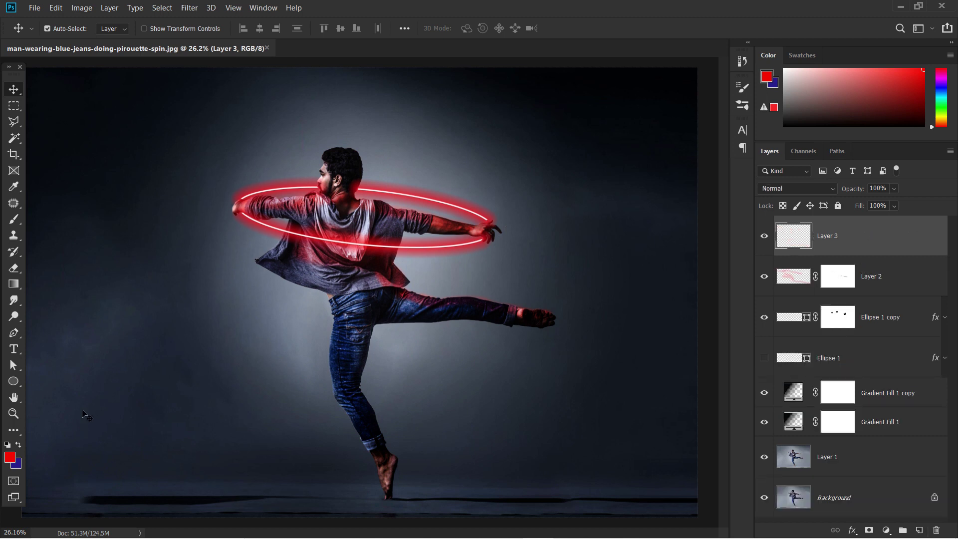
{"action": "key", "text": "b"}
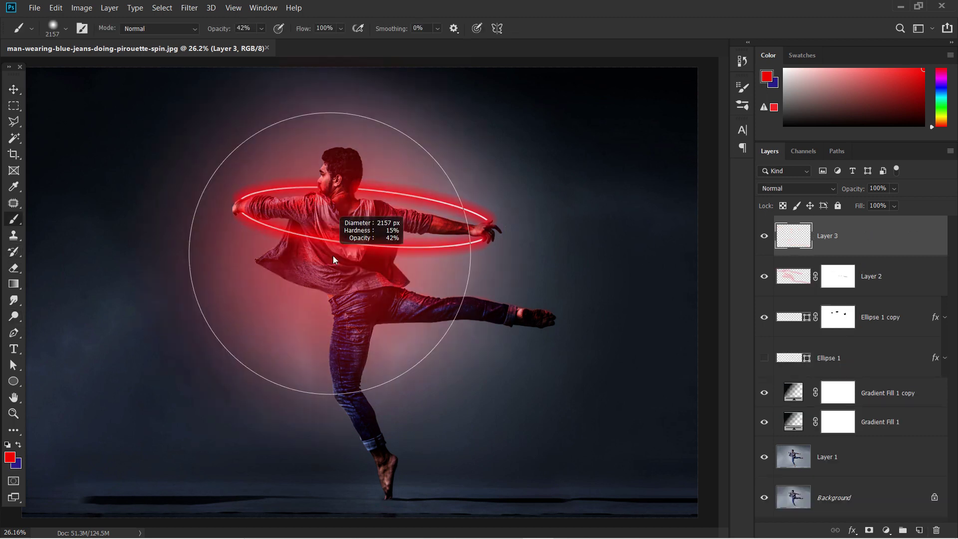
{"action": "left_click_drag", "start_coordinate": [217, 29], "coordinate": [246, 29]}
{"action": "right_click", "coordinate": [349, 240]}
{"action": "left_click", "coordinate": [349, 241]}
{"action": "left_click", "coordinate": [344, 272]}
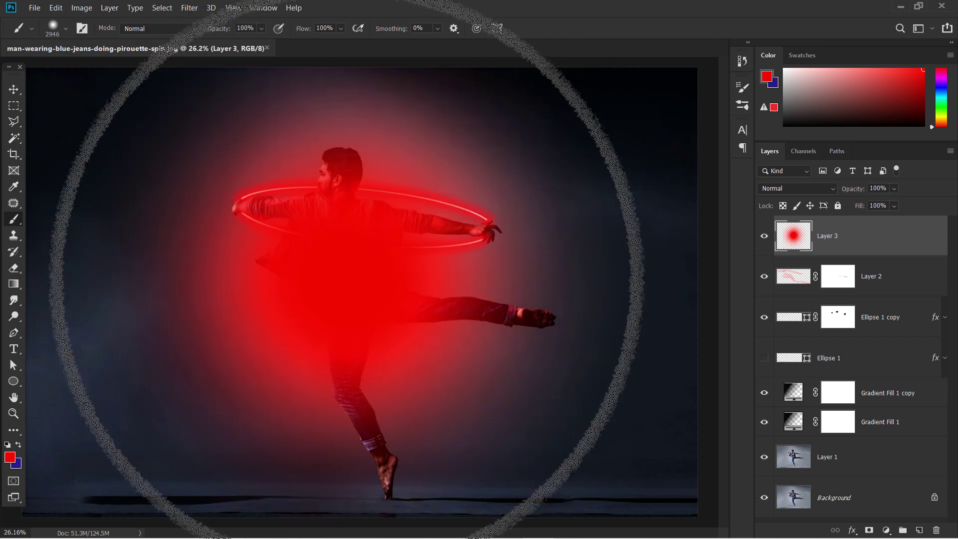
{"action": "left_click_drag", "start_coordinate": [347, 270], "coordinate": [365, 261]}
Squash and widen the red glow into a flat band beneath the dancer's feet.
{"action": "key", "text": "v"}
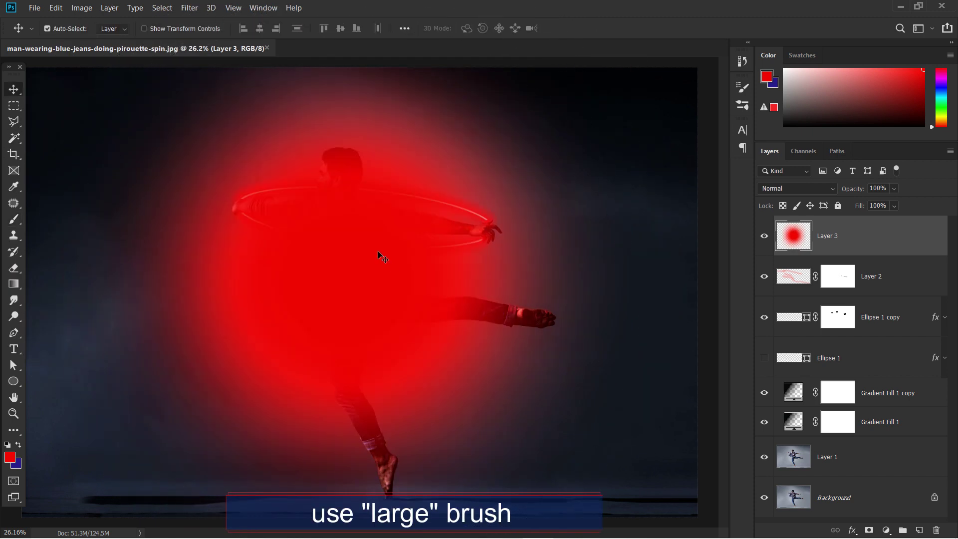
{"action": "key", "text": "ctrl+t"}
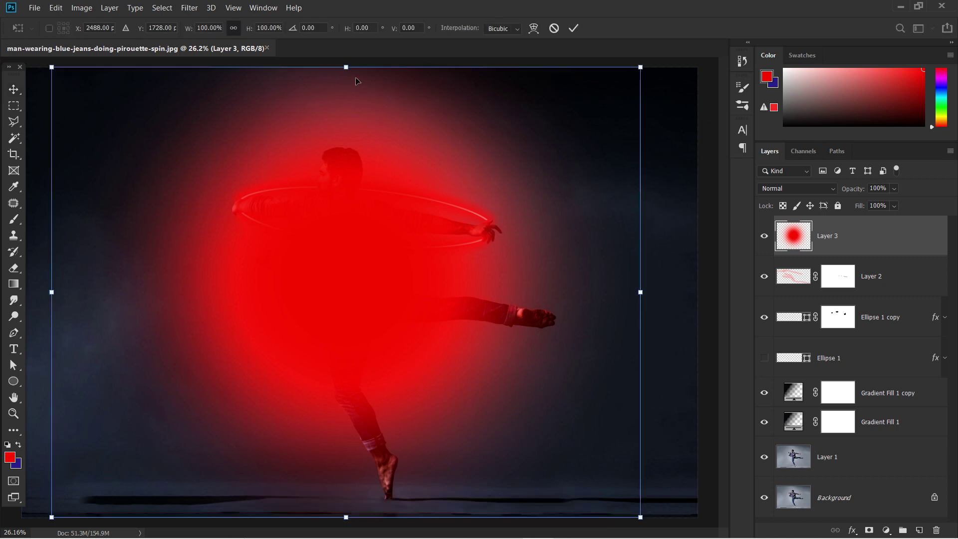
{"action": "mouse_move", "coordinate": [347, 67]}
{"action": "left_mouse_down"}
{"action": "mouse_move", "coordinate": [355, 497]}
{"action": "mouse_move", "coordinate": [369, 499]}
{"action": "mouse_move", "coordinate": [346, 479]}
{"action": "left_mouse_up"}
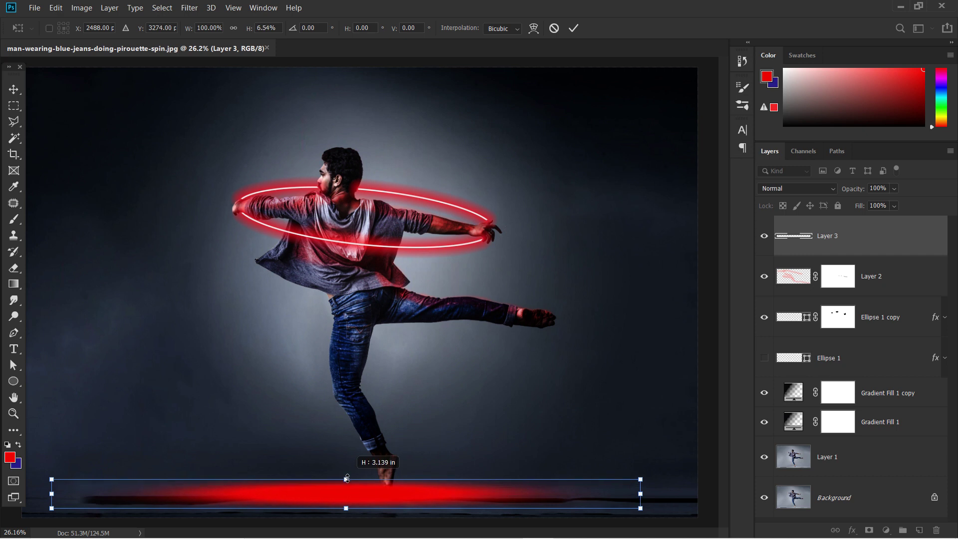
{"action": "left_click_drag", "start_coordinate": [644, 494], "coordinate": [696, 494]}
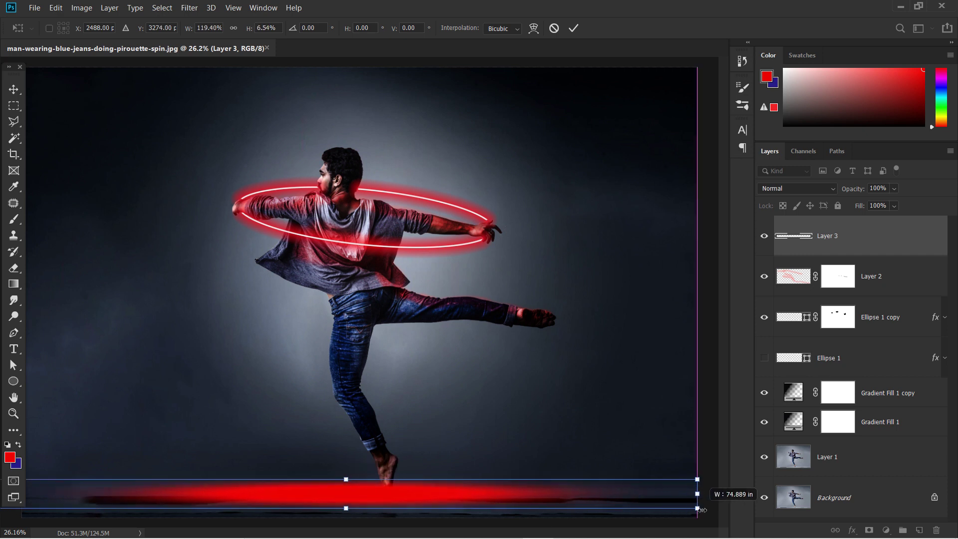
{"action": "left_click_drag", "start_coordinate": [482, 494], "coordinate": [497, 501]}
{"action": "key", "text": "Return"}
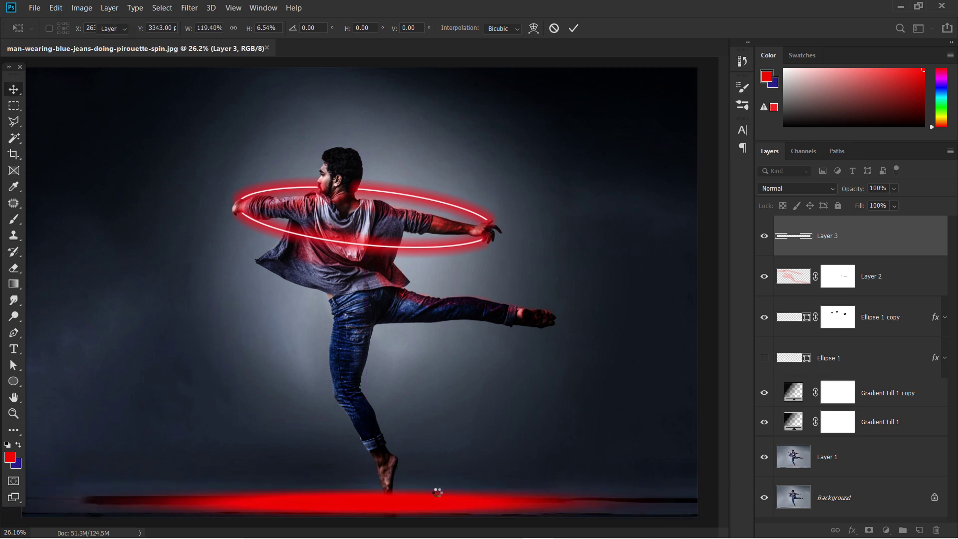
{"action": "left_click", "coordinate": [813, 190]}
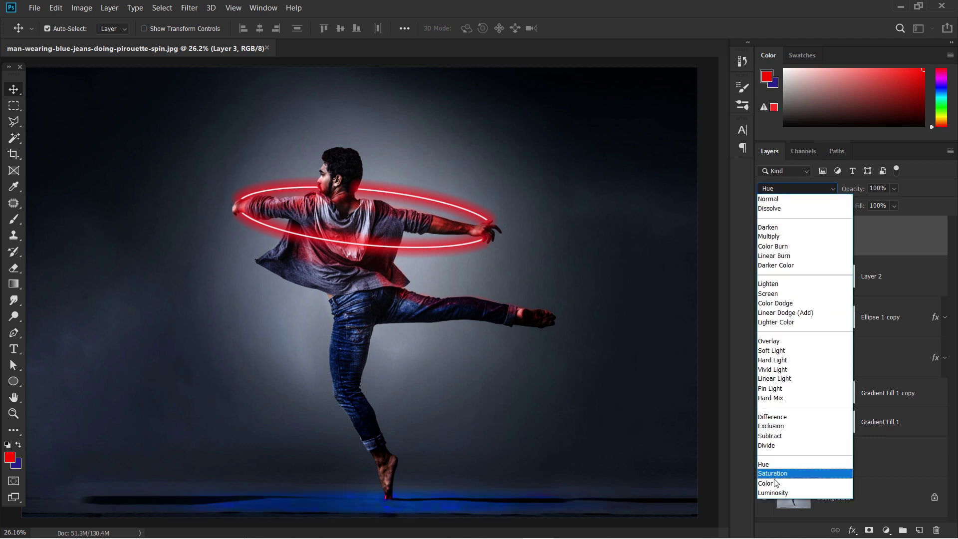
Set Layer 3 to Color blend mode and duplicate it twice.
{"action": "left_click", "coordinate": [779, 484]}
{"action": "left_click", "coordinate": [849, 392]}
{"action": "left_click", "coordinate": [875, 242]}
{"action": "key", "text": "ctrl+j"}
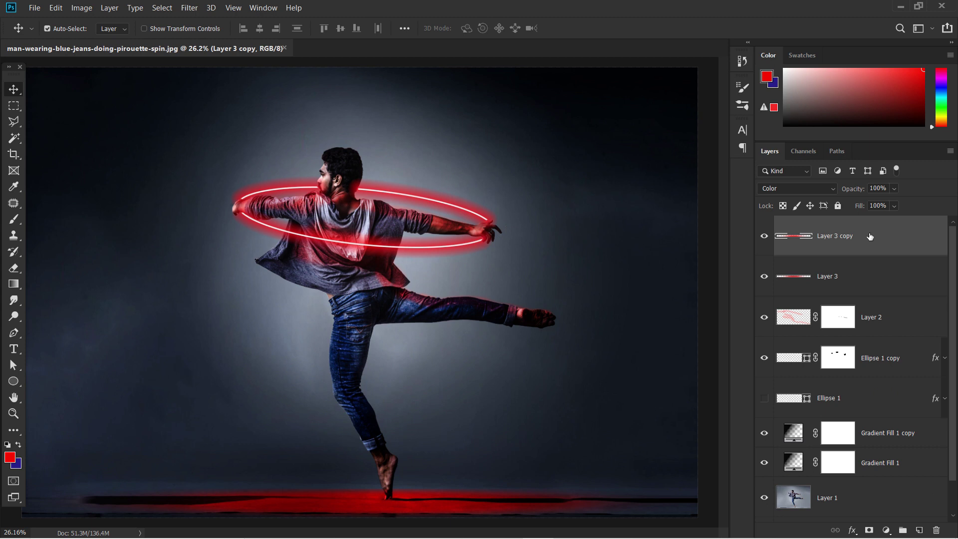
{"action": "key", "text": "ctrl+j"}
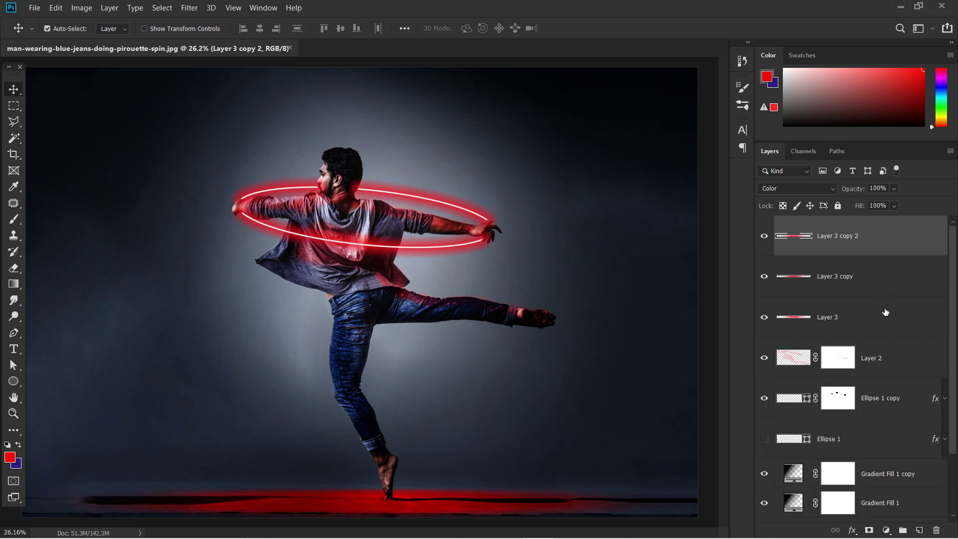
Group the three glow layers as 'red shadow' and add a new empty layer on top.
{"action": "left_click", "coordinate": [886, 312], "text": "shift"}
{"action": "left_click", "coordinate": [903, 530]}
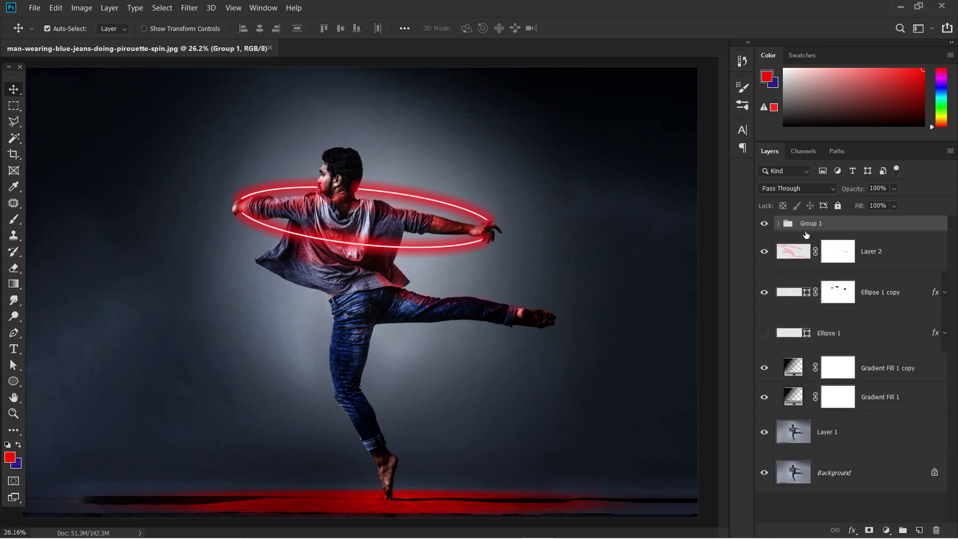
{"action": "double_click", "coordinate": [817, 225]}
{"action": "type", "text": "red shadow"}
{"action": "key", "text": "Return"}
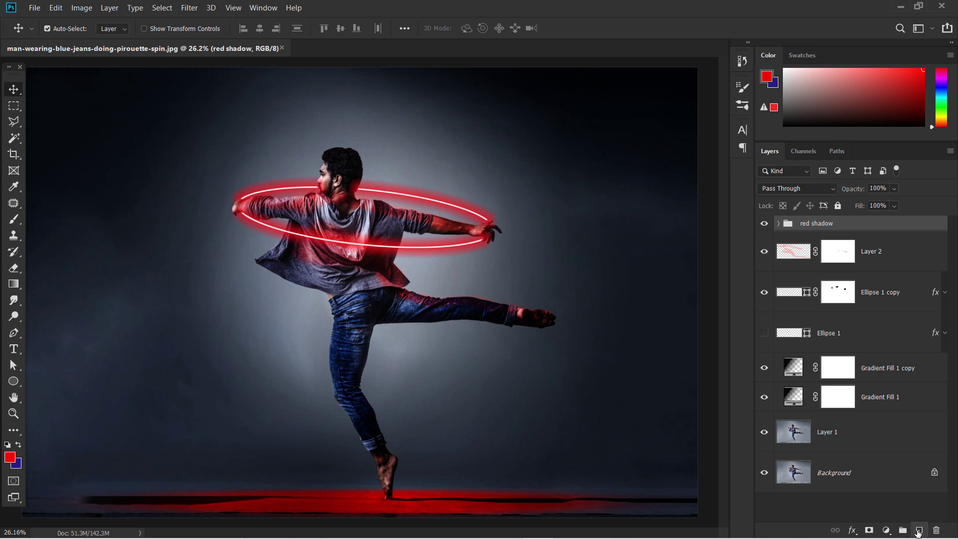
{"action": "left_click", "coordinate": [919, 529]}
Add a deep red e60000 Color Fill layer in Multiply blend mode.
{"action": "left_click", "coordinate": [885, 531]}
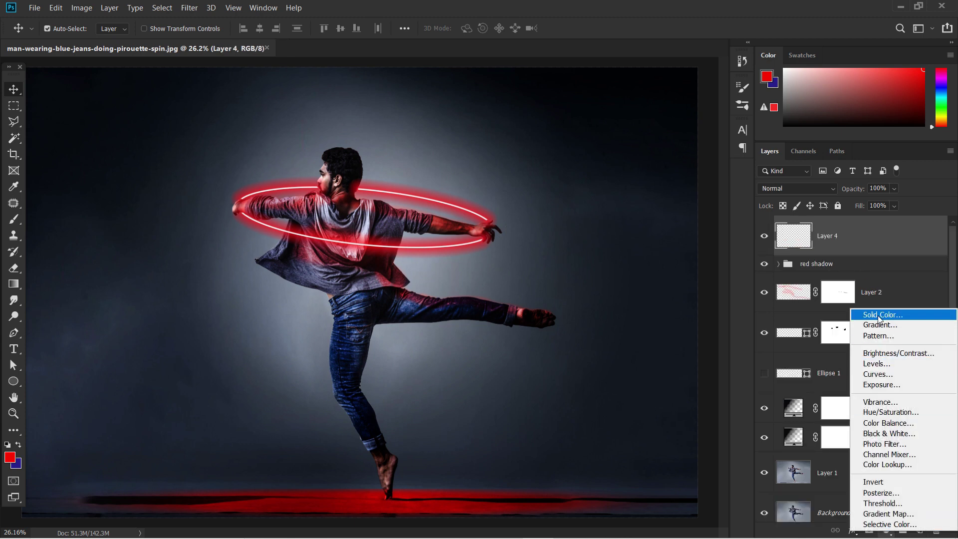
{"action": "left_click", "coordinate": [878, 316]}
{"action": "type", "text": "e600000"}
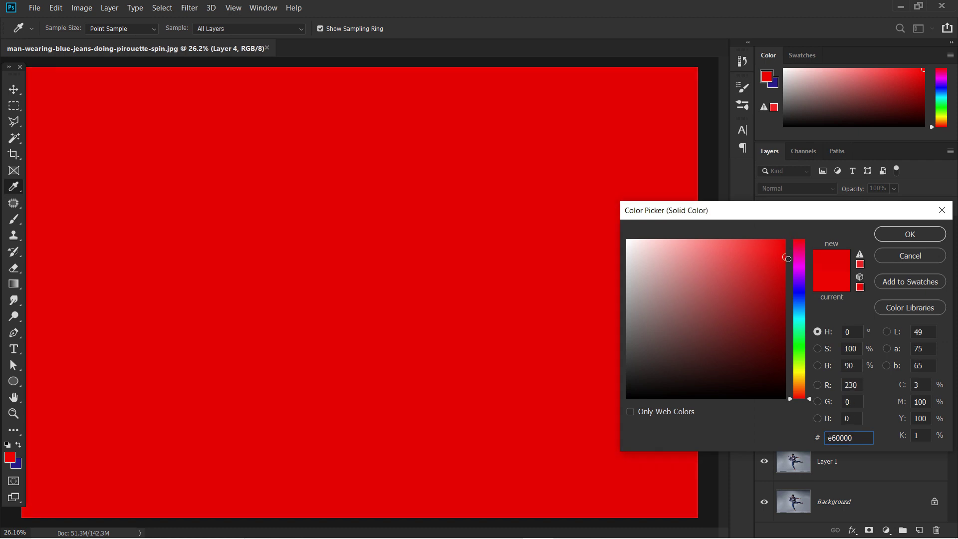
{"action": "left_click", "coordinate": [901, 239]}
{"action": "left_click", "coordinate": [818, 189]}
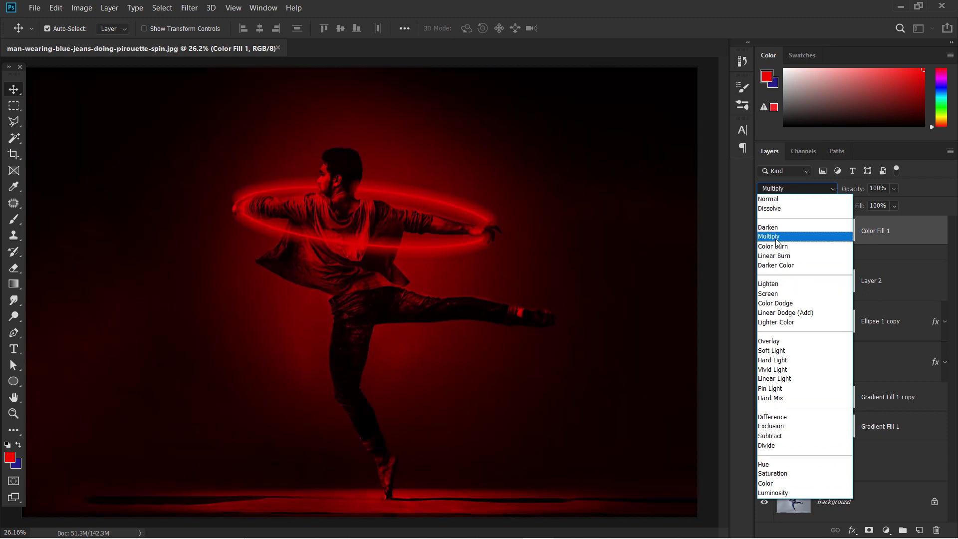
{"action": "left_click", "coordinate": [776, 239]}
Lower Color Fill 1 to about 73% opacity and move it above the gradient fills.
{"action": "mouse_move", "coordinate": [895, 201]}
{"action": "left_mouse_down"}
{"action": "mouse_move", "coordinate": [898, 336]}
{"action": "mouse_move", "coordinate": [861, 364]}
{"action": "mouse_move", "coordinate": [871, 437]}
{"action": "left_mouse_up"}
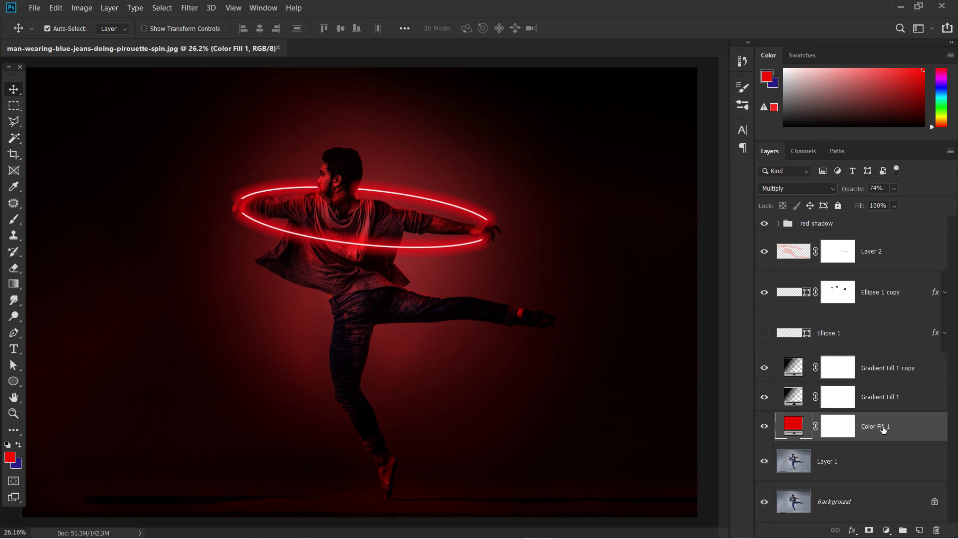
{"action": "mouse_move", "coordinate": [883, 429]}
{"action": "left_mouse_down"}
{"action": "mouse_move", "coordinate": [881, 364]}
{"action": "mouse_move", "coordinate": [889, 414]}
{"action": "mouse_move", "coordinate": [892, 358]}
{"action": "left_mouse_up"}
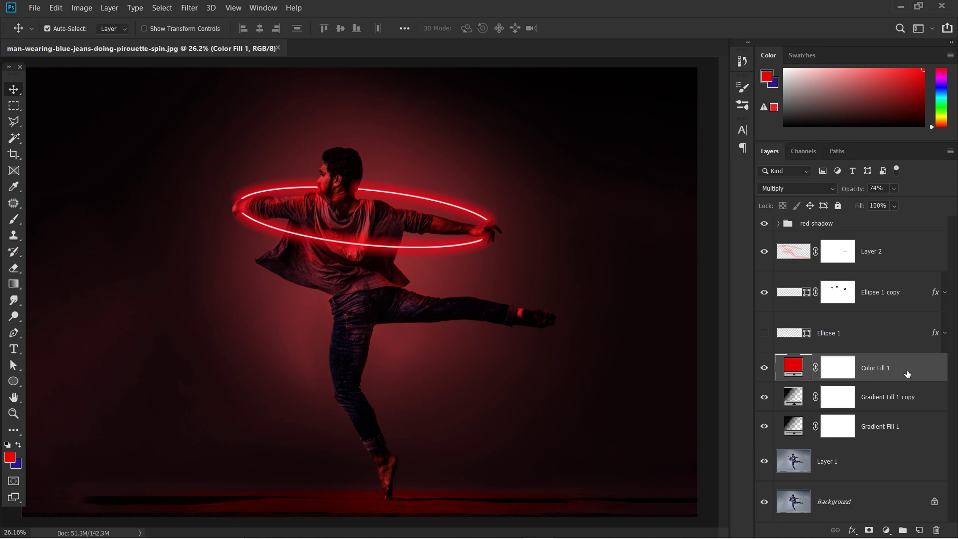
{"action": "left_click", "coordinate": [896, 189]}
{"action": "left_click_drag", "start_coordinate": [900, 198], "coordinate": [905, 202]}
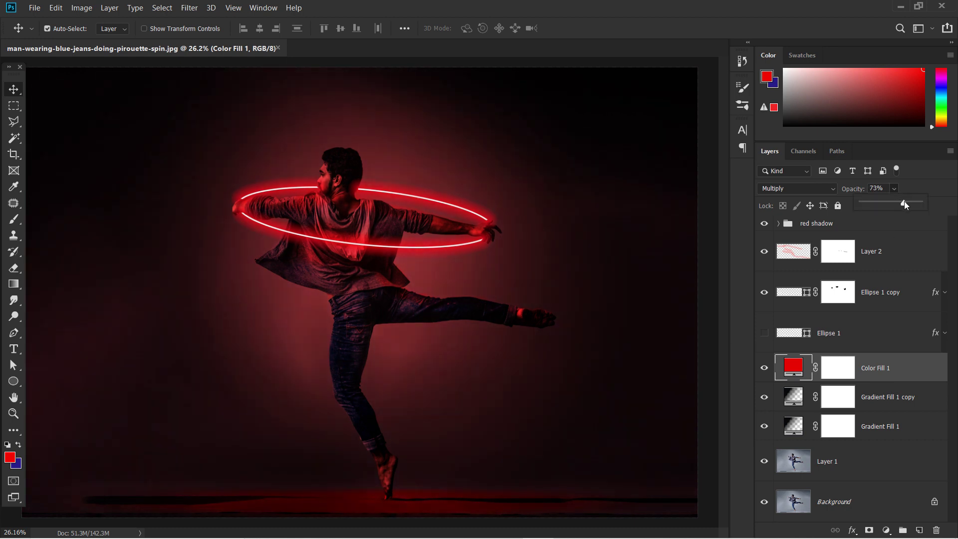
Hide Gradient Fill 1 copy and make the Ellipse 1 ring visible.
{"action": "left_click", "coordinate": [869, 402]}
{"action": "left_click", "coordinate": [763, 398]}
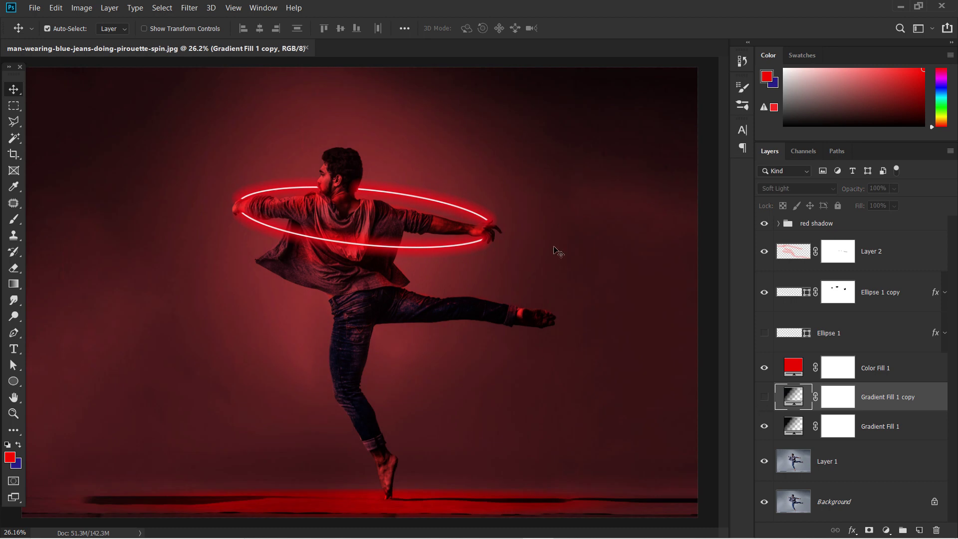
{"action": "left_click_drag", "start_coordinate": [477, 284], "coordinate": [452, 247]}
{"action": "scroll", "coordinate": [391, 310], "scroll_direction": "up", "scroll_amount": 1}
{"action": "left_click", "coordinate": [463, 248]}
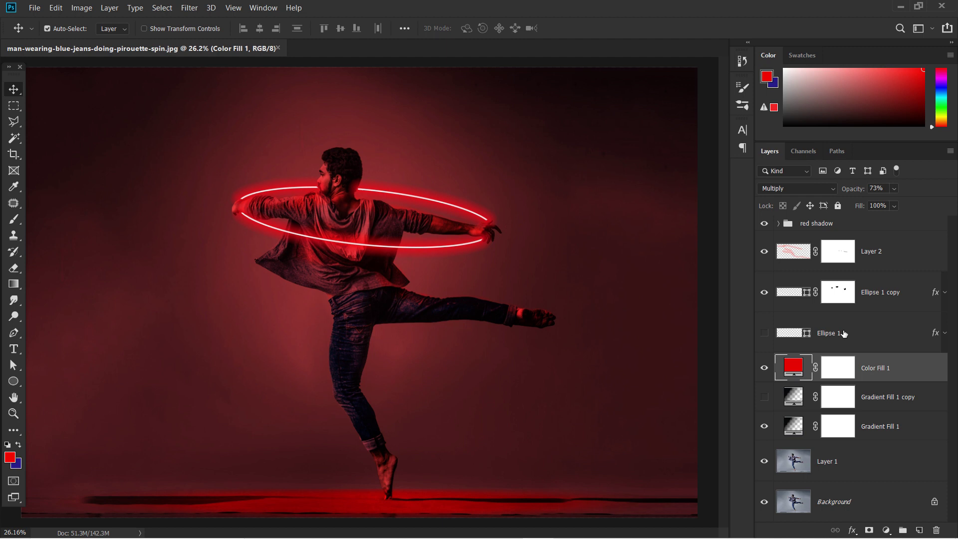
{"action": "left_click", "coordinate": [799, 260]}
{"action": "left_click", "coordinate": [793, 294]}
{"action": "left_click", "coordinate": [764, 292]}
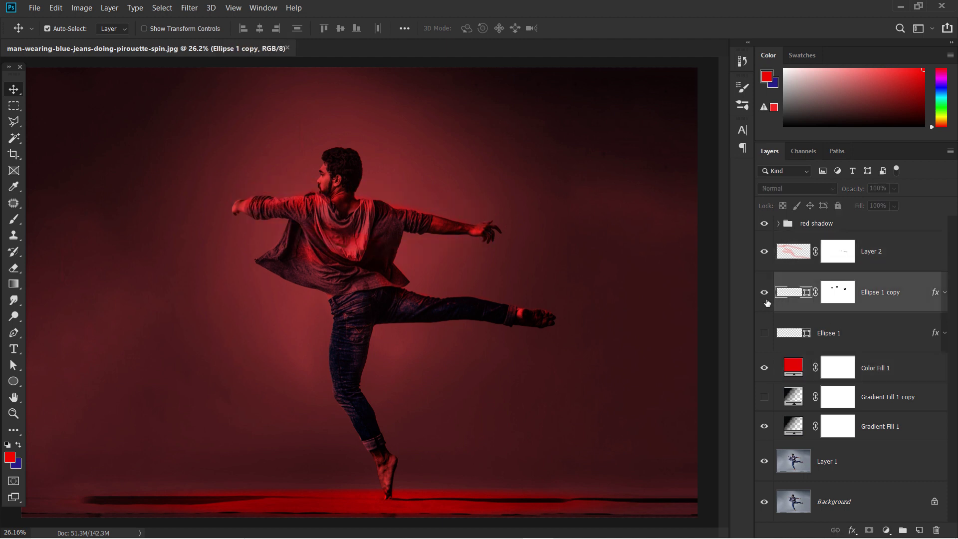
{"action": "left_click", "coordinate": [851, 344]}
{"action": "left_click", "coordinate": [764, 333]}
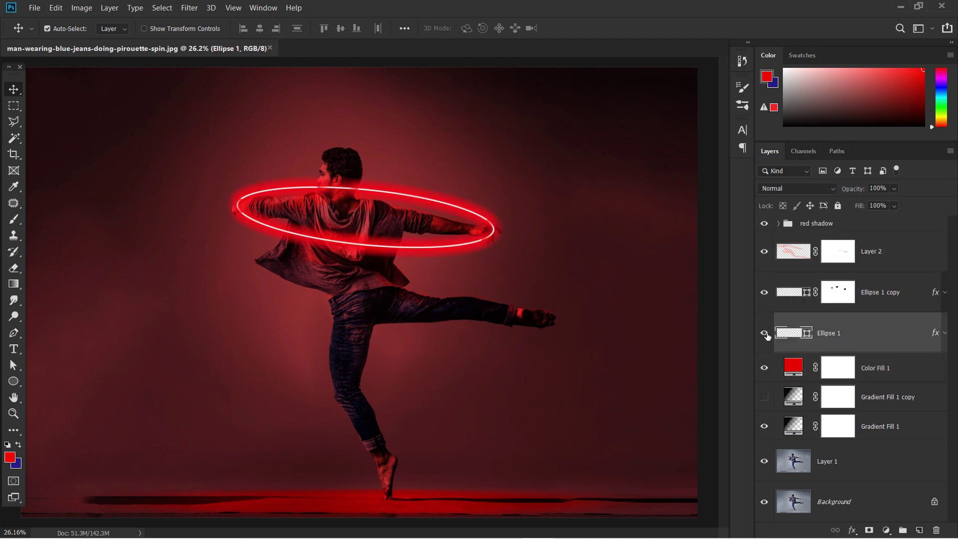
Reshape Ellipse 1's lower curve, then shift it up-right with a 1.91° tilt.
{"action": "left_click_drag", "start_coordinate": [466, 193], "coordinate": [487, 193]}
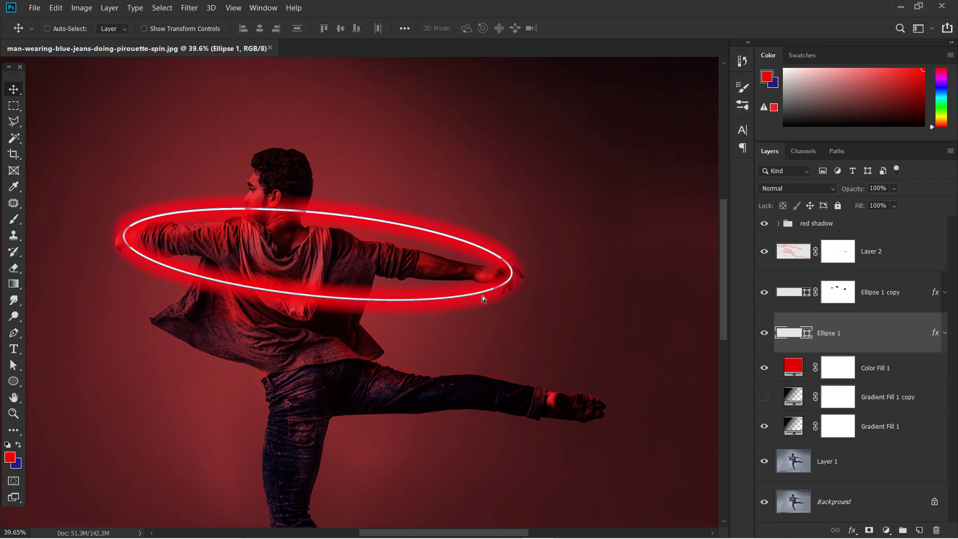
{"action": "left_click_drag", "start_coordinate": [525, 303], "coordinate": [511, 297]}
{"action": "left_click", "coordinate": [519, 312]}
{"action": "key", "text": "ctrl+alt+t"}
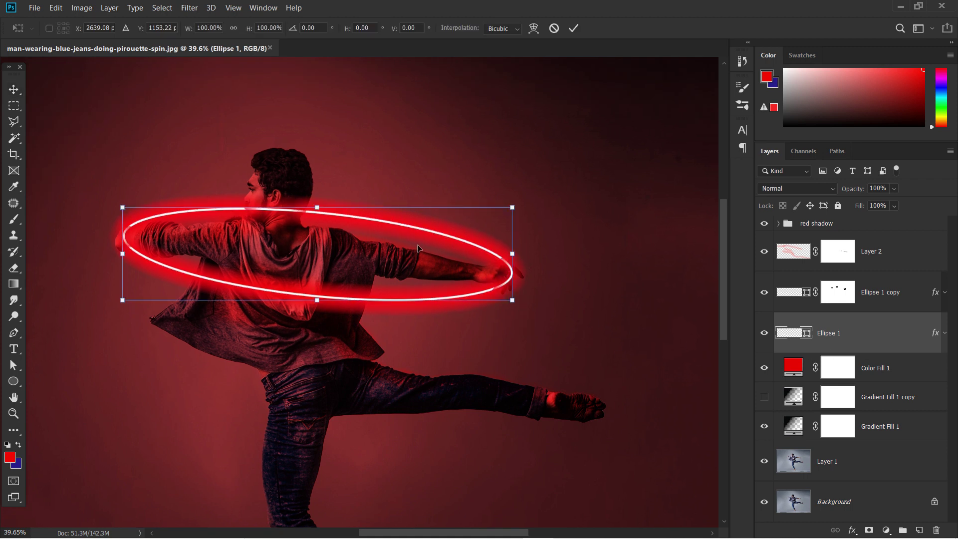
{"action": "left_click_drag", "start_coordinate": [424, 250], "coordinate": [435, 243]}
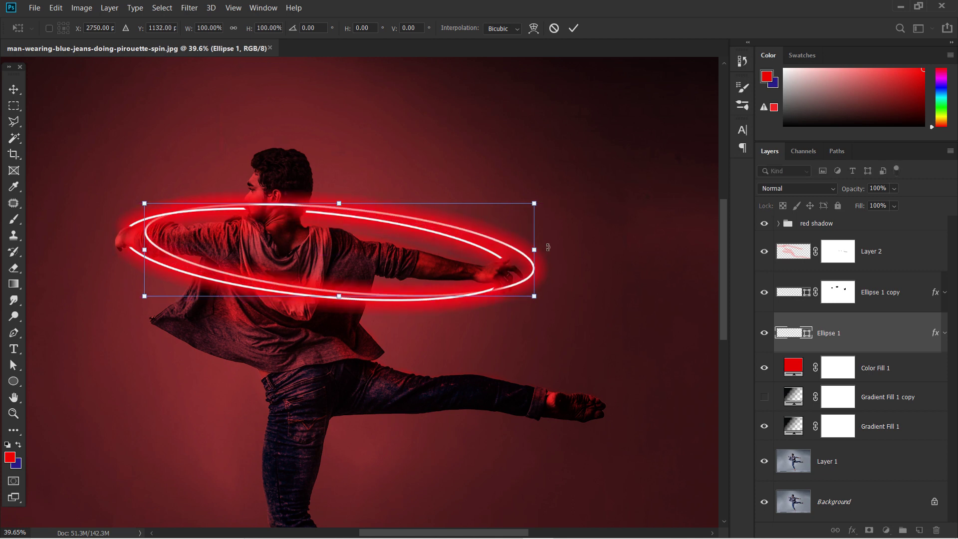
{"action": "left_click_drag", "start_coordinate": [552, 254], "coordinate": [501, 260]}
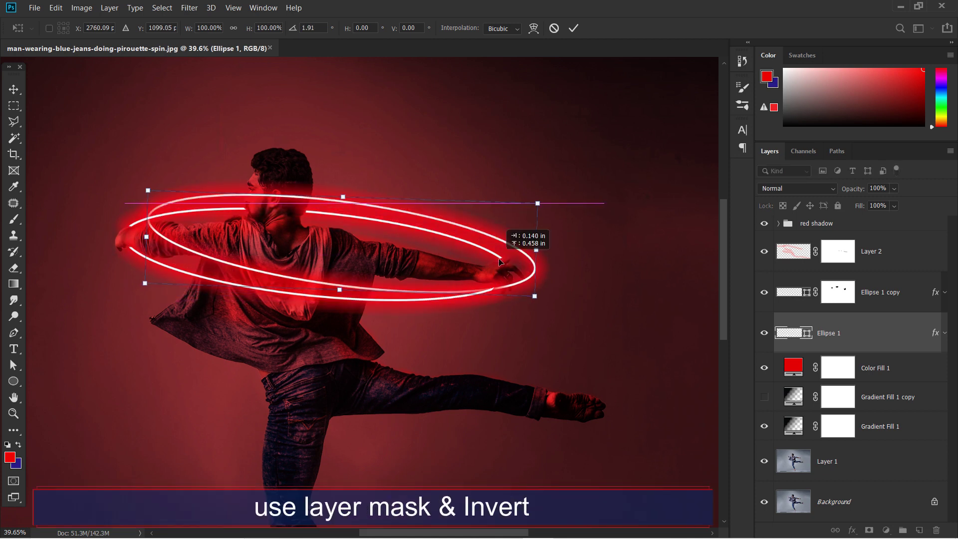
Commit the second ring's placement and hide it with an inverted layer mask.
{"action": "key", "text": "Return"}
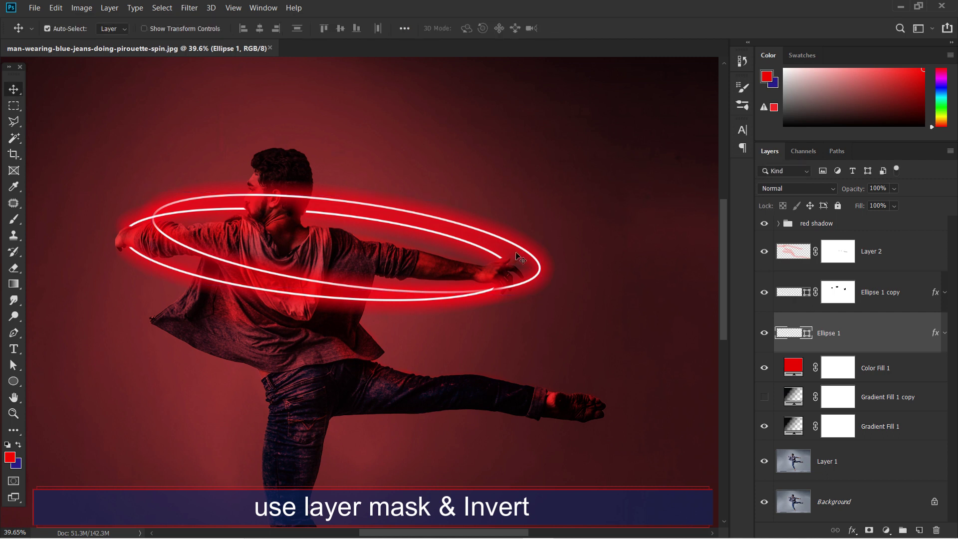
{"action": "left_click", "coordinate": [869, 530]}
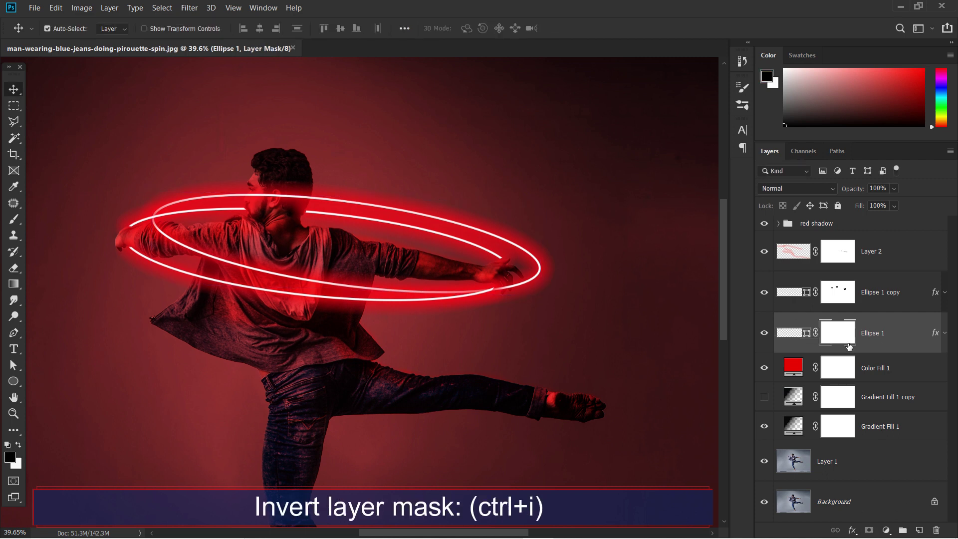
{"action": "key", "text": "ctrl+i"}
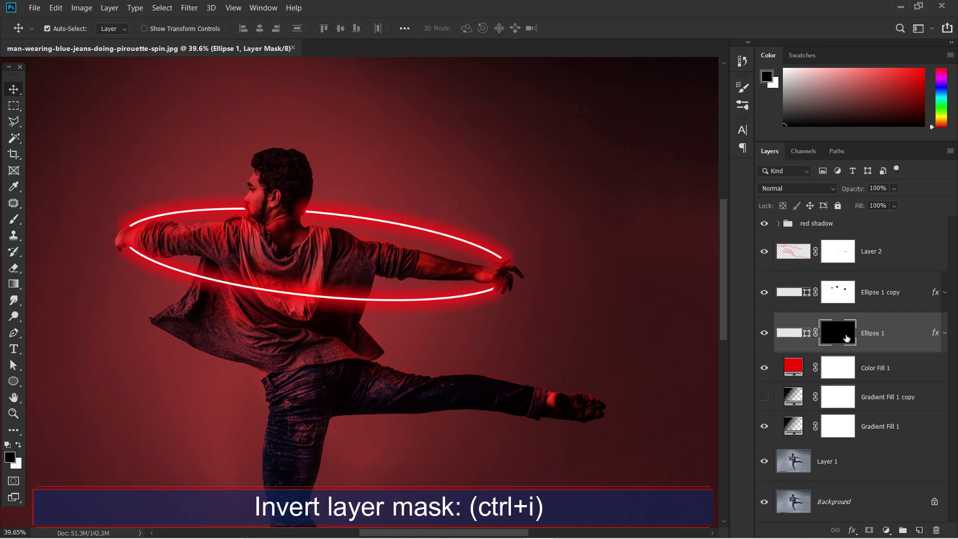
Paint white with a small brush to reveal a short upper-right arc at 64% opacity.
{"action": "left_click", "coordinate": [14, 220]}
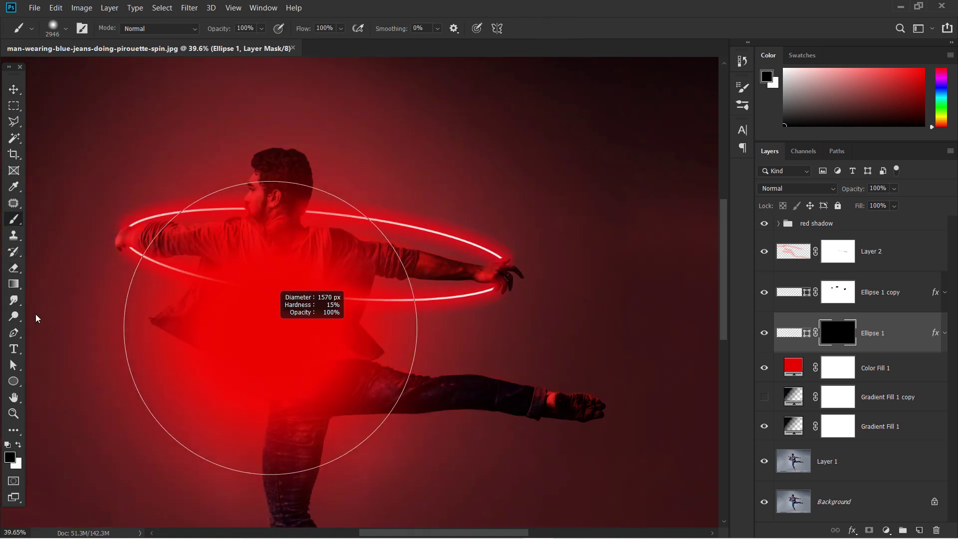
{"action": "left_click_drag", "start_coordinate": [391, 218], "coordinate": [269, 220]}
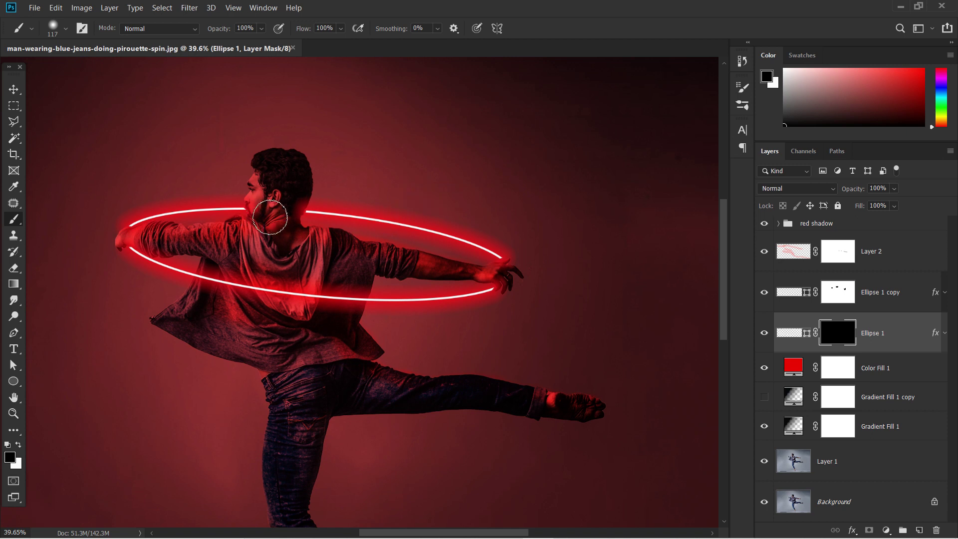
{"action": "key", "text": "x"}
{"action": "left_click_drag", "start_coordinate": [356, 203], "coordinate": [523, 253]}
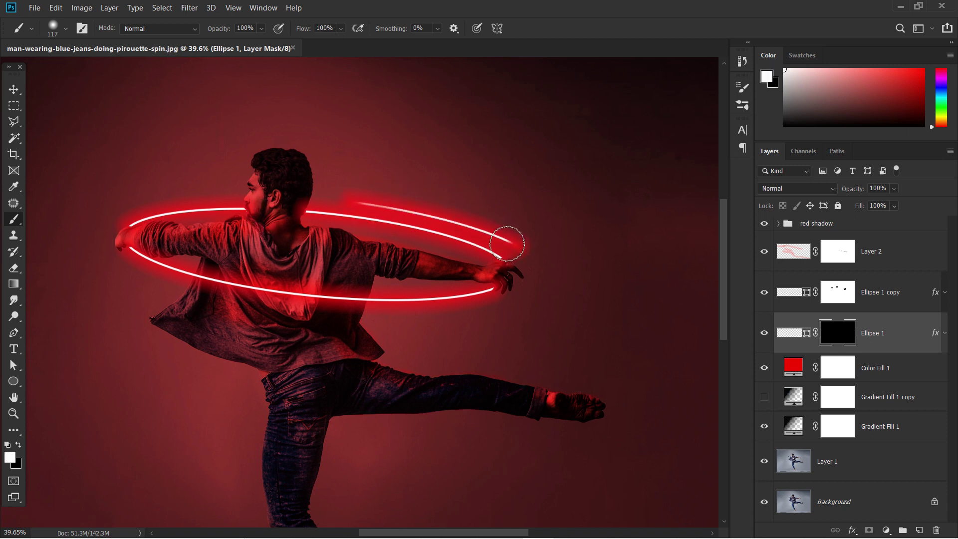
{"action": "left_click_drag", "start_coordinate": [374, 200], "coordinate": [355, 202]}
{"action": "left_click_drag", "start_coordinate": [888, 202], "coordinate": [887, 202]}
Set Ellipse 1's Outer Glow to 53% opacity and 46 px size.
{"action": "left_click", "coordinate": [929, 339]}
{"action": "double_click", "coordinate": [929, 339]}
{"action": "left_click_drag", "start_coordinate": [533, 224], "coordinate": [715, 197]}
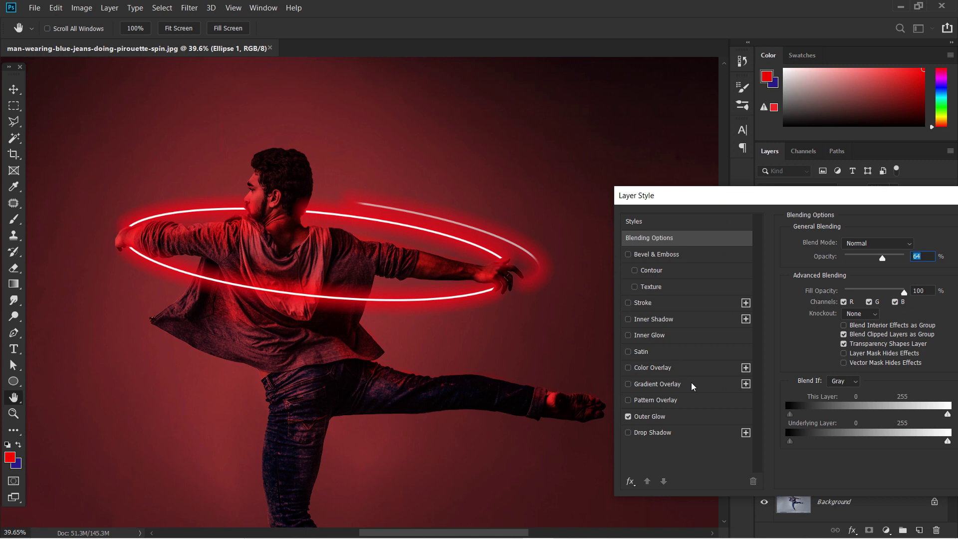
{"action": "left_click", "coordinate": [694, 417]}
{"action": "left_click_drag", "start_coordinate": [880, 260], "coordinate": [865, 260]}
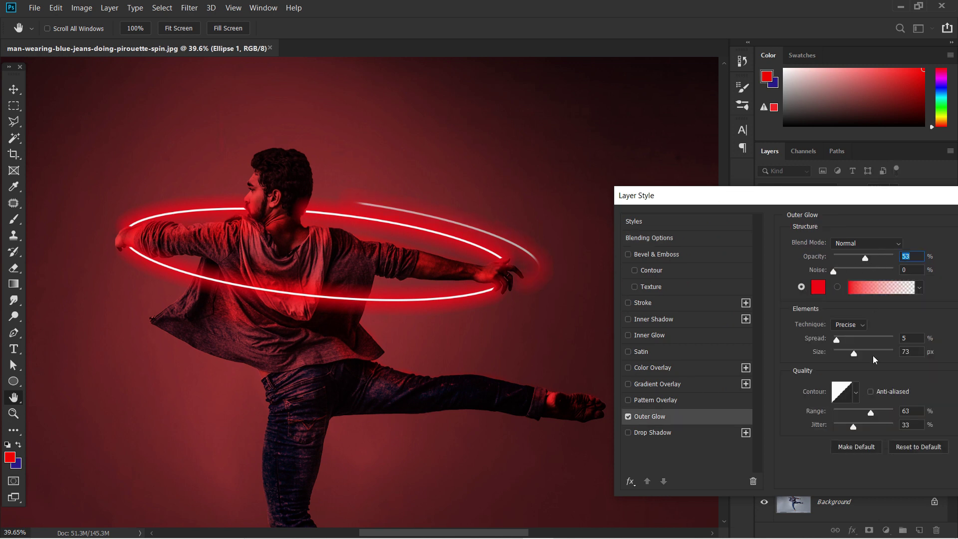
{"action": "left_click_drag", "start_coordinate": [855, 354], "coordinate": [849, 353]}
{"action": "left_click_drag", "start_coordinate": [884, 200], "coordinate": [637, 231]}
{"action": "left_click", "coordinate": [828, 258]}
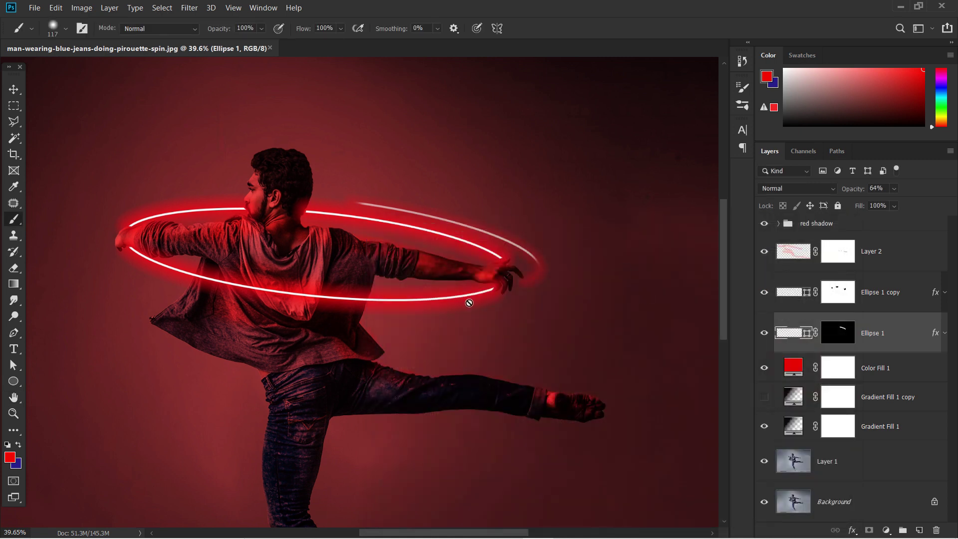
{"action": "key", "text": "ctrl+0"}
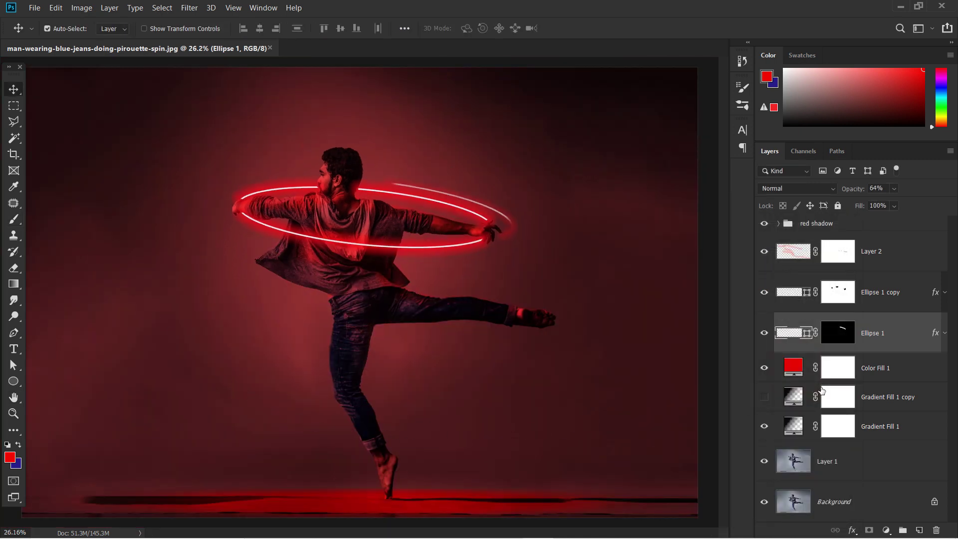
Change the Color Fill 1 colour to the brighter red f90000.
{"action": "left_click", "coordinate": [891, 371]}
{"action": "double_click", "coordinate": [798, 372]}
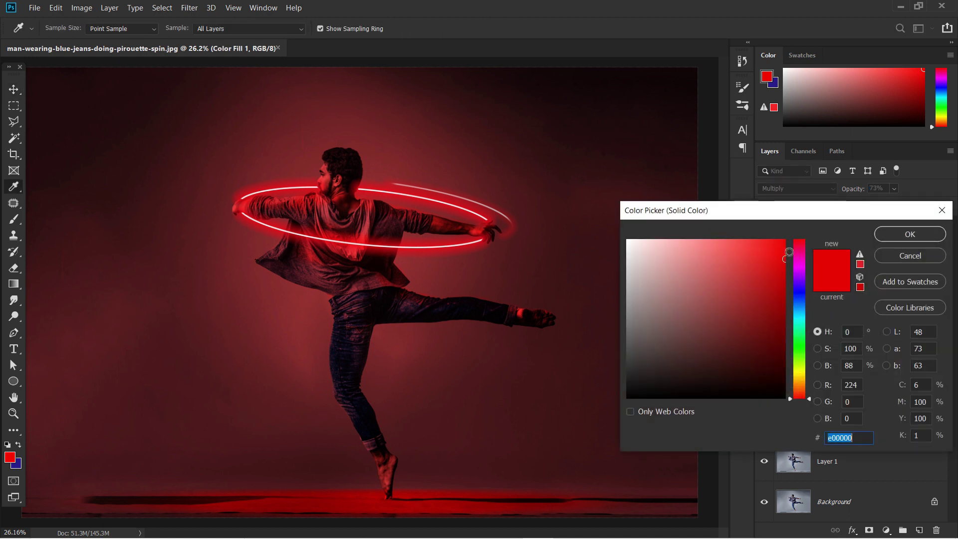
{"action": "type", "text": "f90000"}
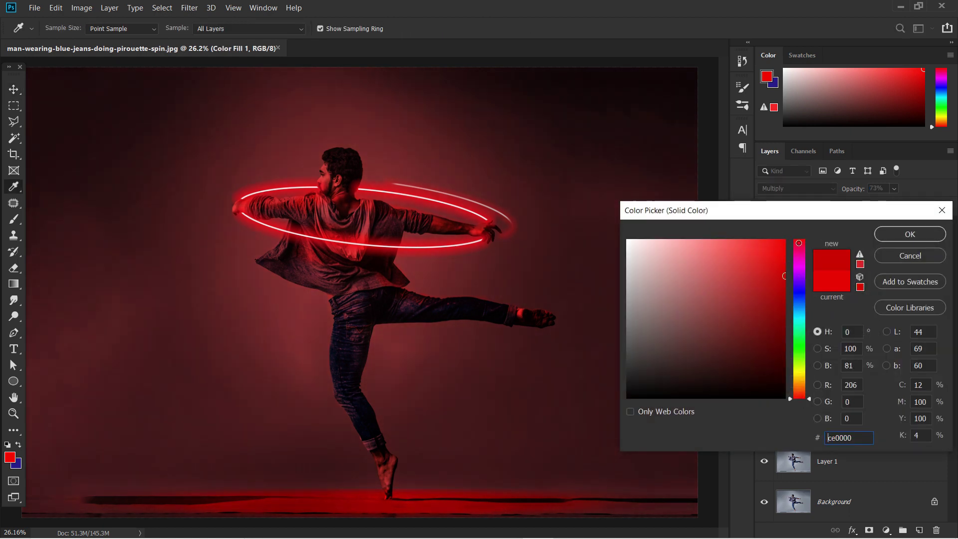
{"action": "left_click", "coordinate": [777, 253]}
{"action": "left_click", "coordinate": [916, 231]}
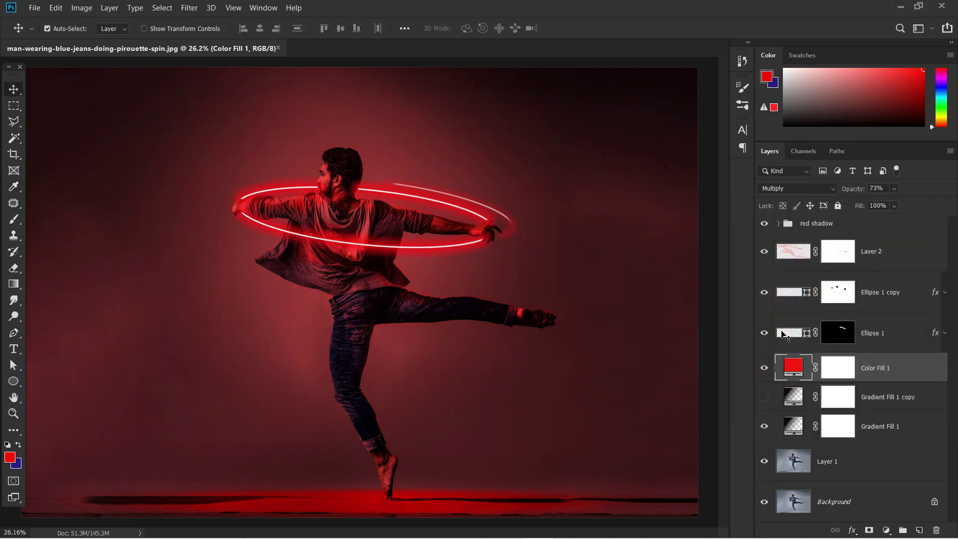
{"action": "left_click", "coordinate": [866, 467]}
{"action": "left_click", "coordinate": [853, 501]}
{"action": "left_click", "coordinate": [764, 502], "text": "alt"}
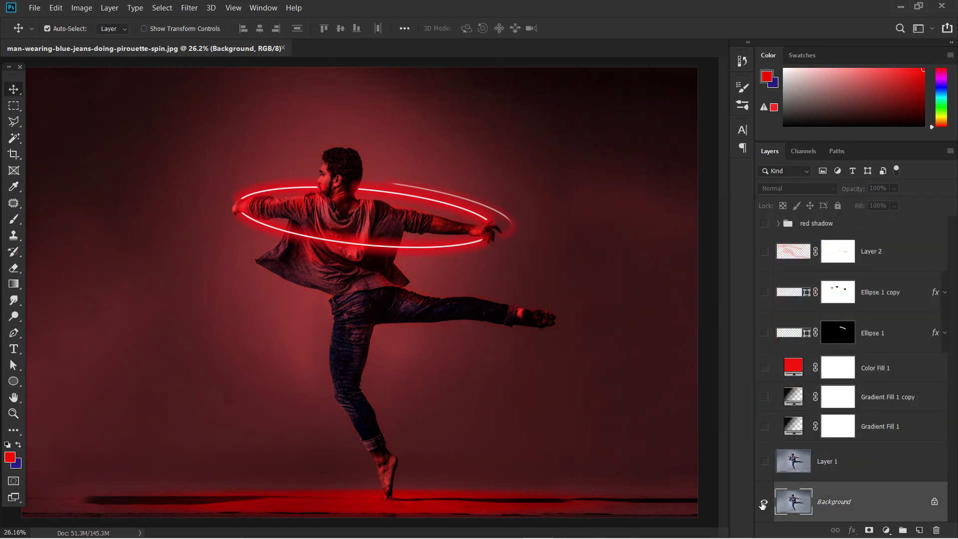
{"action": "left_click", "coordinate": [764, 501], "text": "alt"}
{"action": "left_click", "coordinate": [764, 501], "text": "alt"}
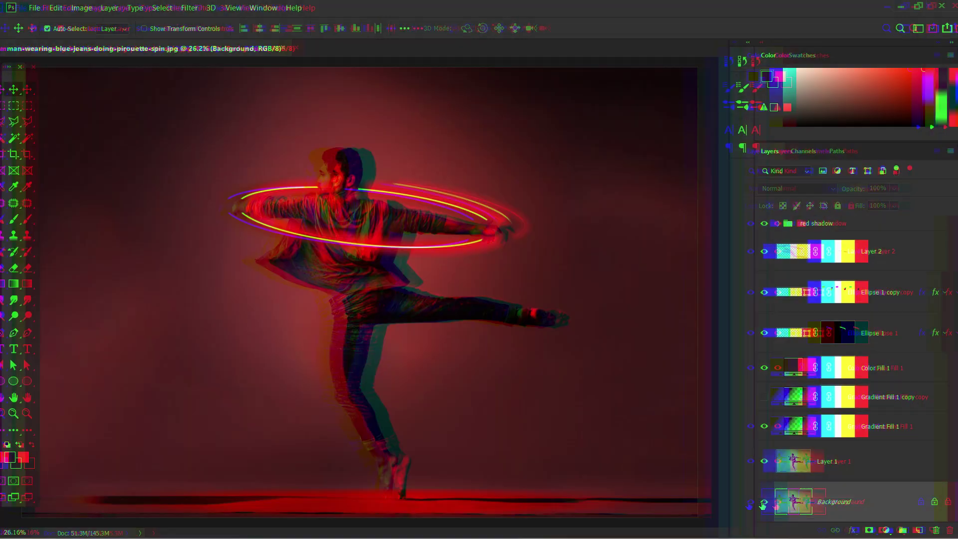